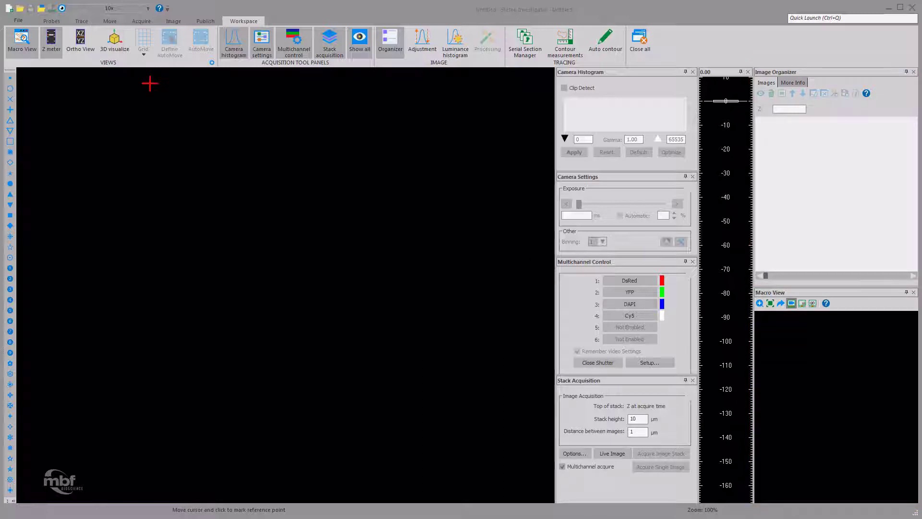
Step: Select the DAPI device sequence on the Acquire tab and start the live camera image
click(143, 20)
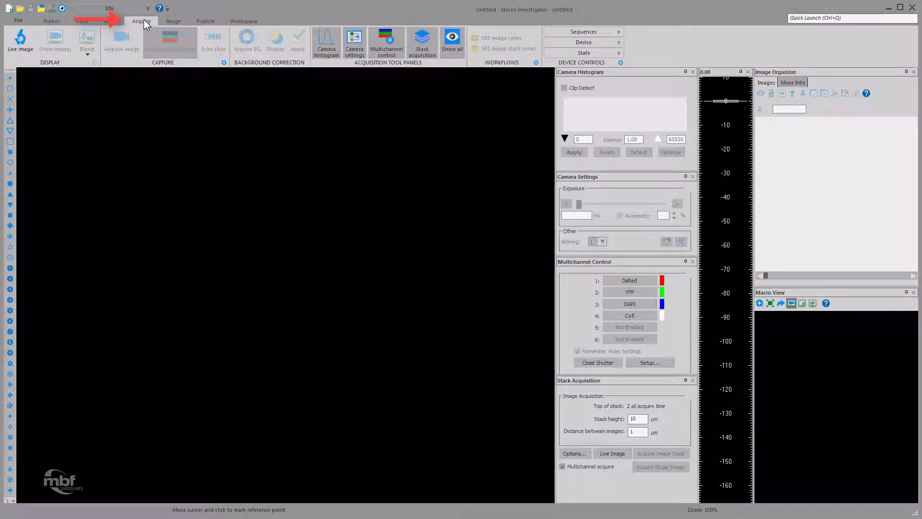
click(585, 30)
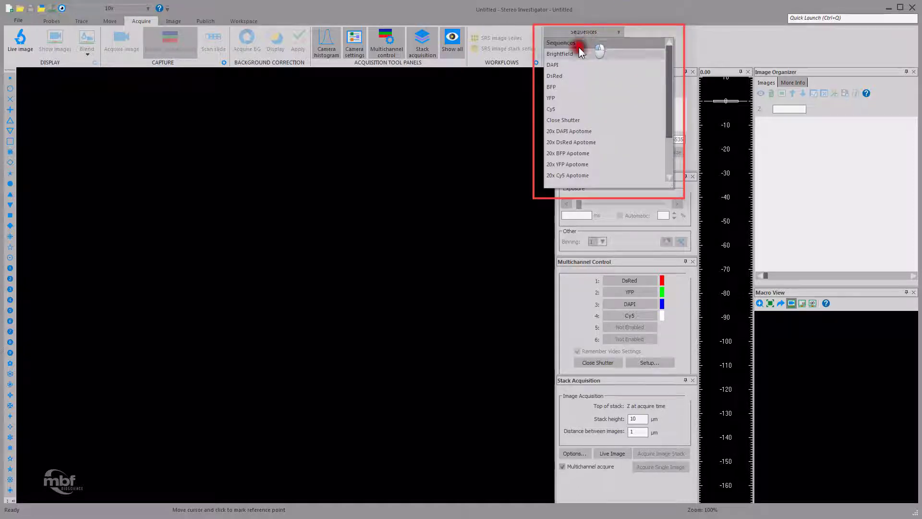
click(590, 65)
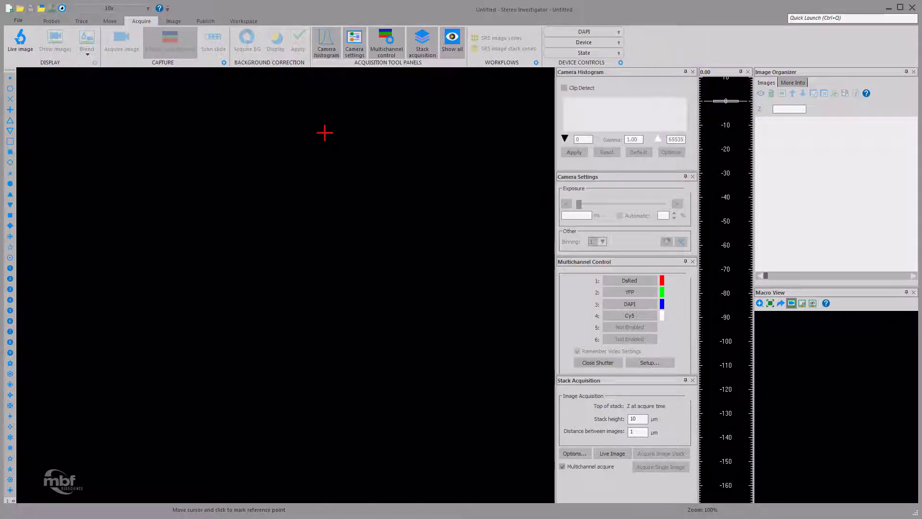
click(18, 47)
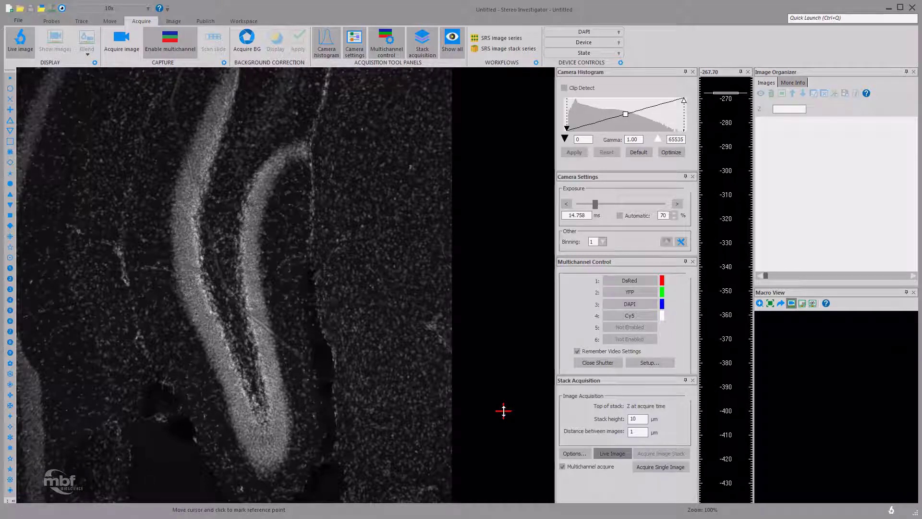
Step: Lower the exposure to 5.063 ms, try the histogram white point, and return gain to 1
drag(593, 203, 586, 203)
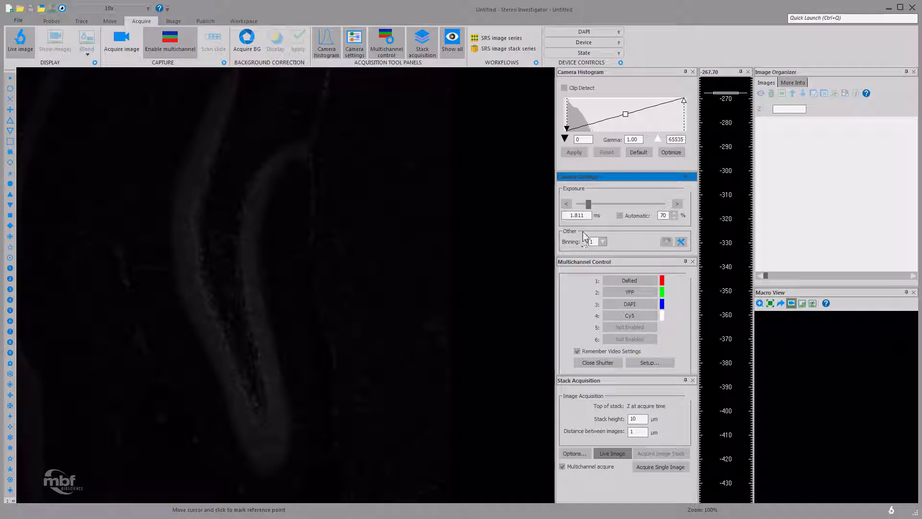
drag(683, 101, 592, 103)
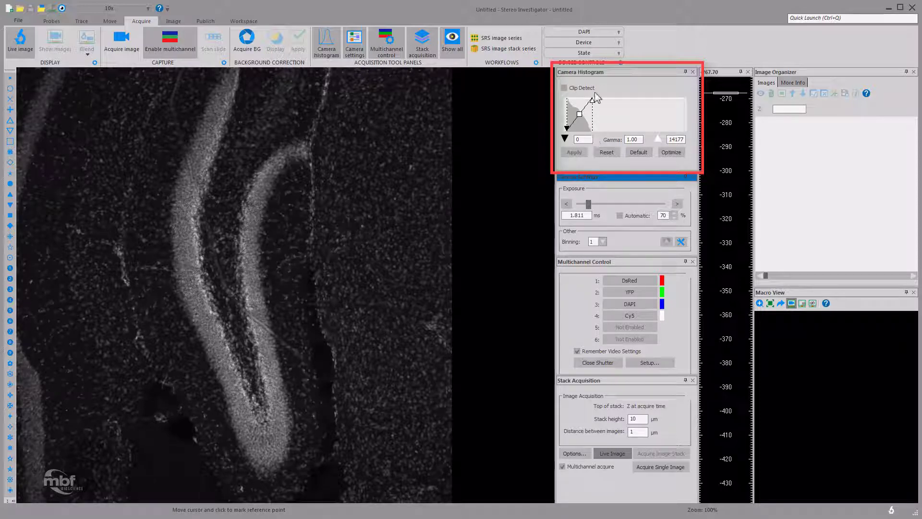
mouse_move(593, 100)
mouse_down()
mouse_move(653, 100)
mouse_move(589, 107)
mouse_up()
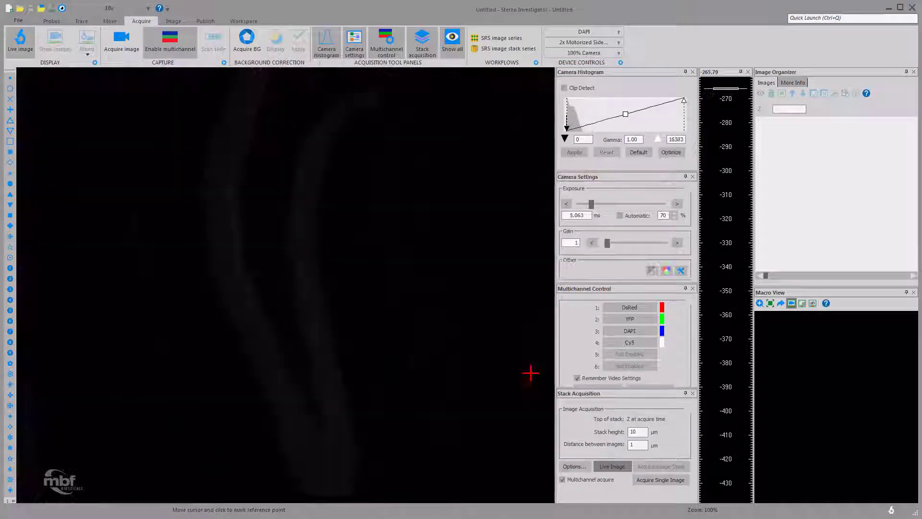
click(608, 243)
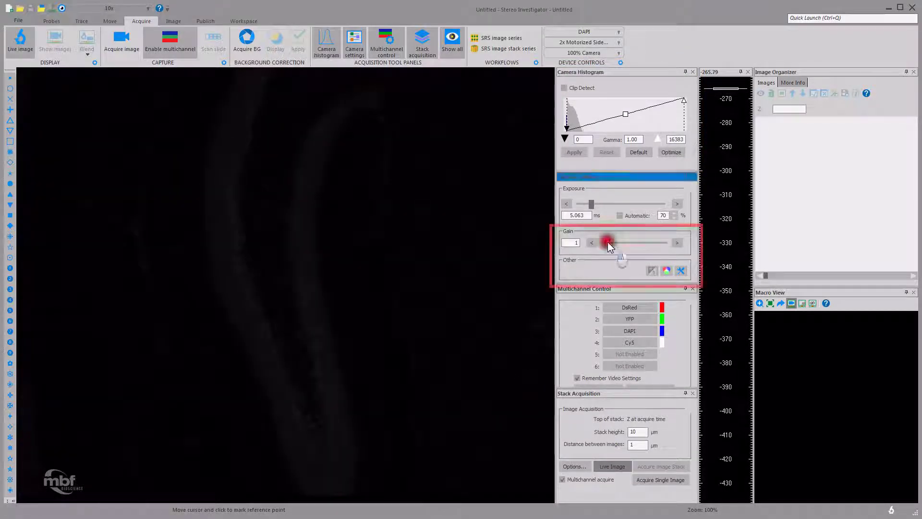
mouse_move(608, 241)
mouse_down()
mouse_move(636, 243)
mouse_move(604, 243)
mouse_move(616, 244)
mouse_up()
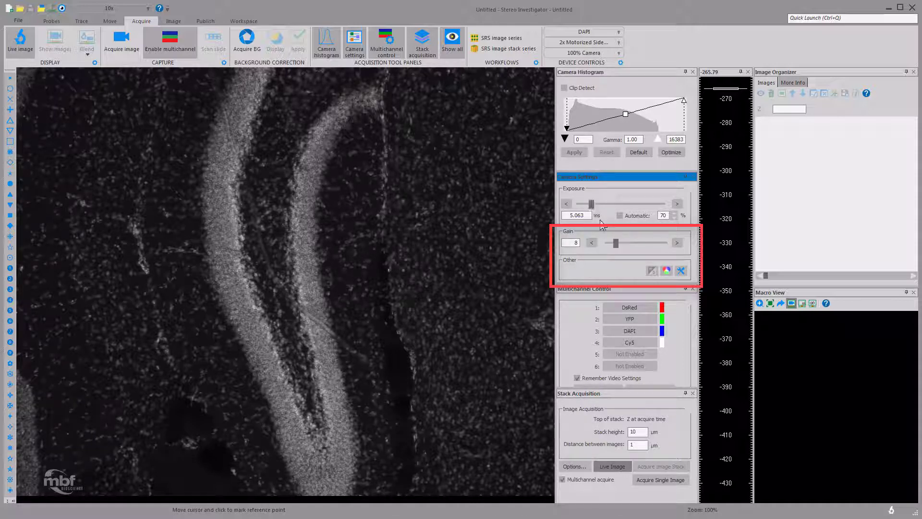
drag(616, 244, 601, 241)
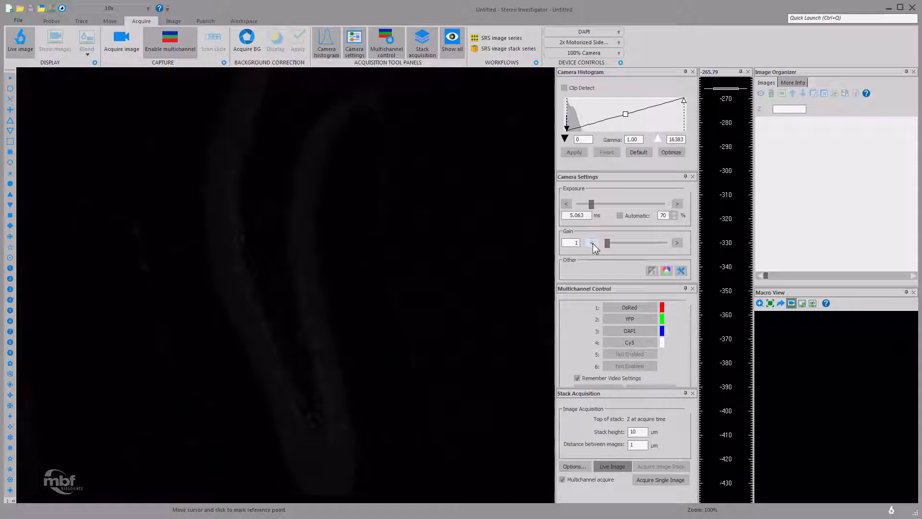
Step: Raise the exposure to 81 ms and put the histogram white point back at maximum
drag(591, 203, 604, 204)
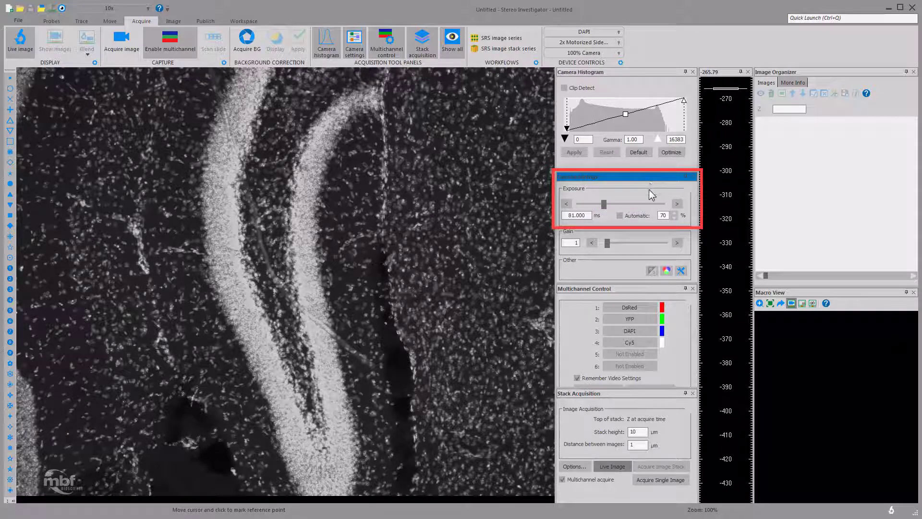
double_click(589, 213)
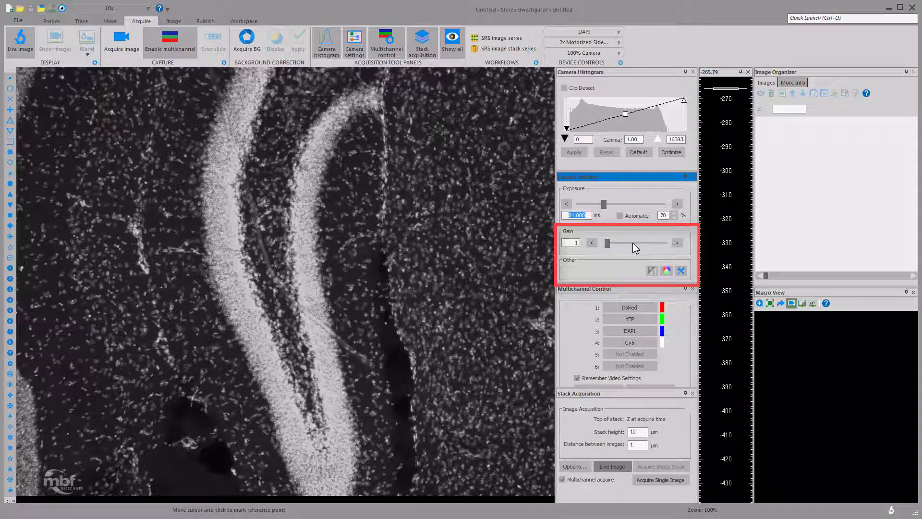
mouse_move(684, 101)
mouse_down()
mouse_move(671, 101)
mouse_move(684, 100)
mouse_up()
click(589, 215)
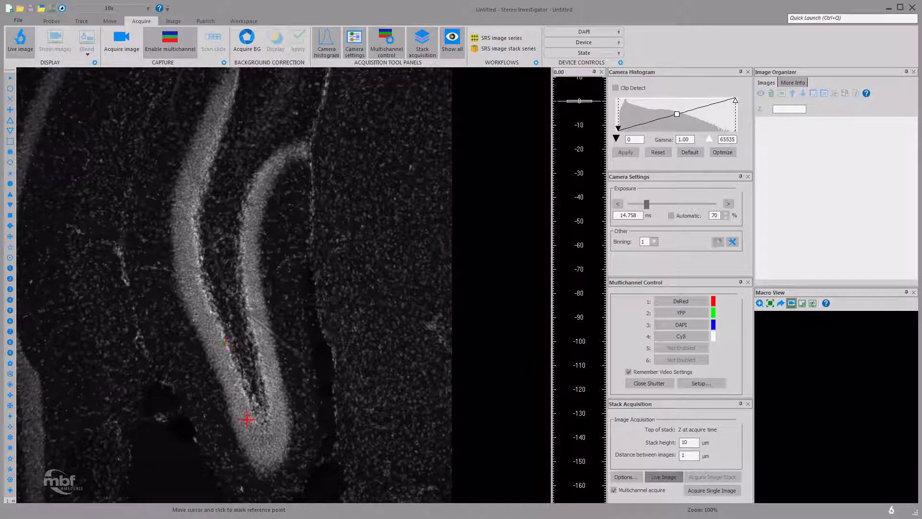
Step: Mark a reference point near the lower curve of the bright tissue band
click(270, 481)
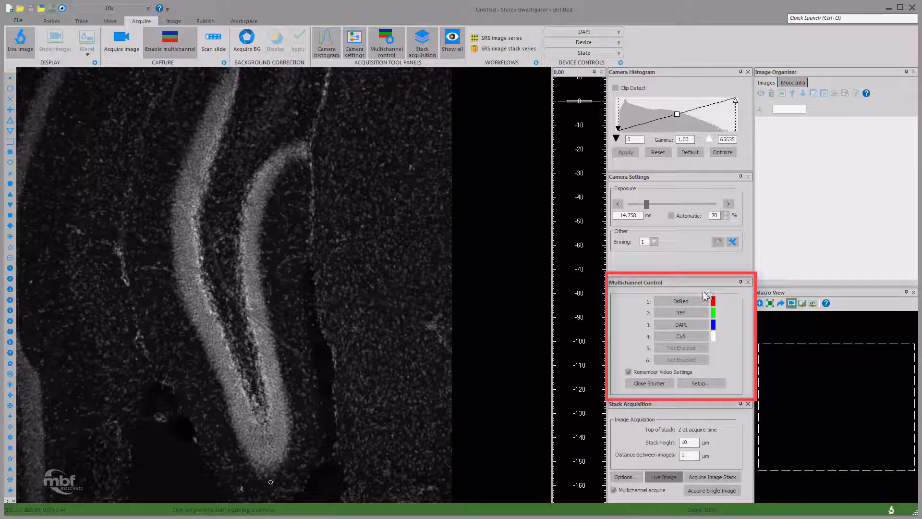
Step: Open the multichannel setup and review the channels, keeping DsRed as channel 1's sequence
click(710, 384)
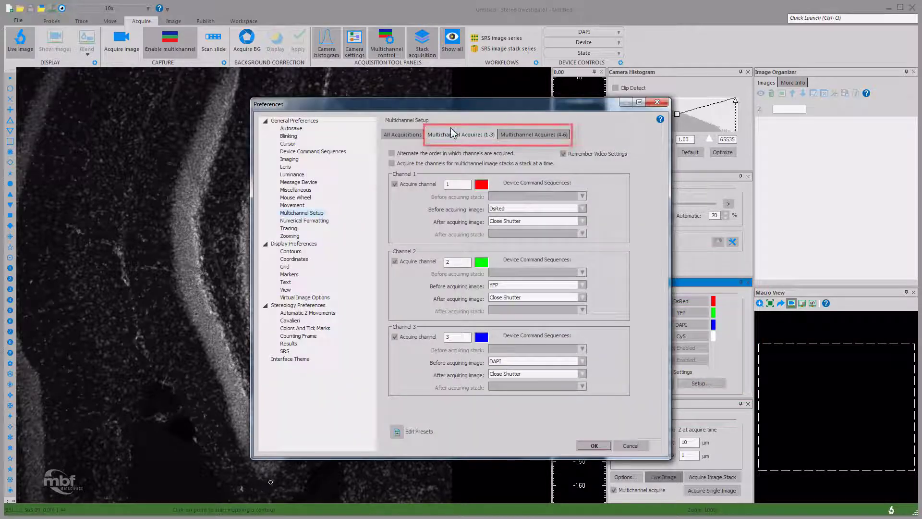
click(525, 135)
click(485, 135)
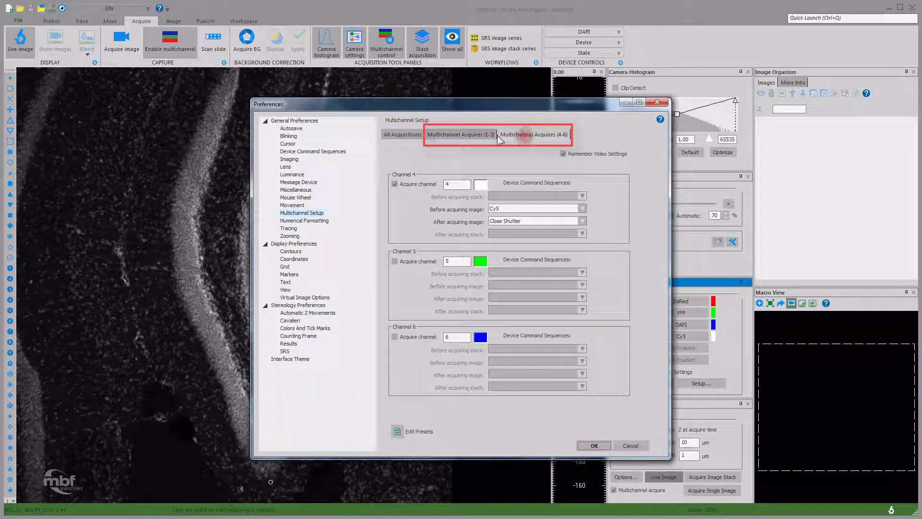
click(397, 184)
click(397, 184)
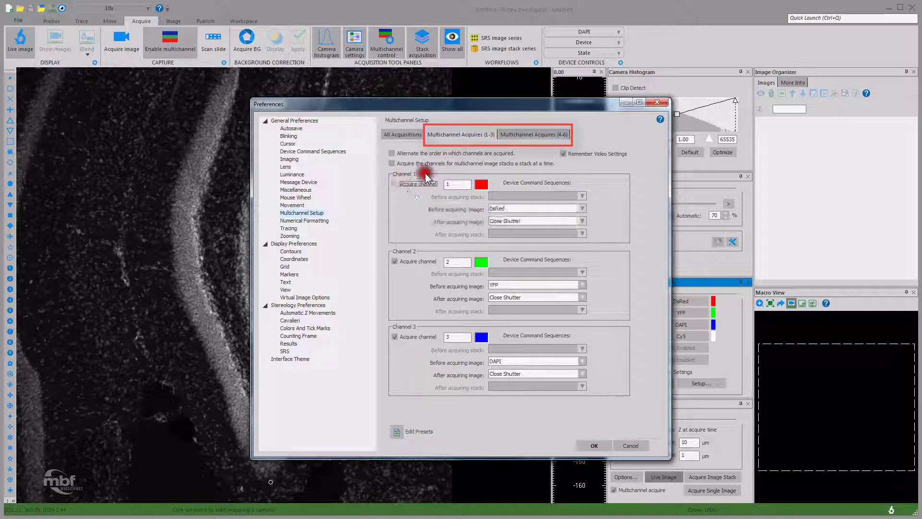
click(523, 135)
click(473, 135)
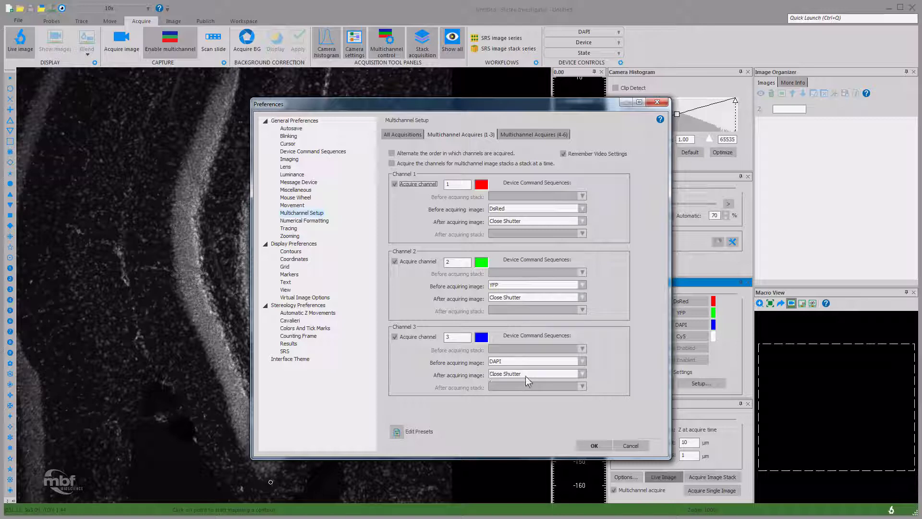
click(503, 208)
click(503, 208)
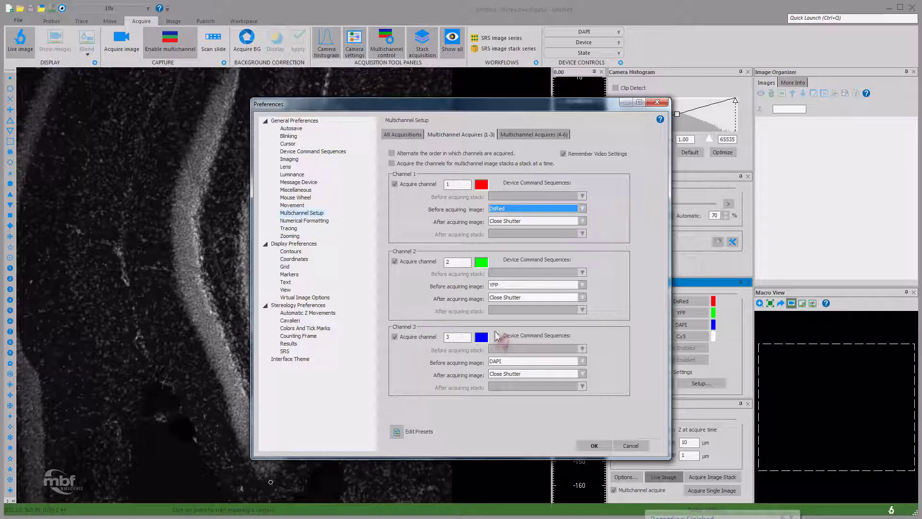
Step: Disable acquisition of channel 2 (YFP) and channel 4 (Cy5), then apply the setup
click(408, 261)
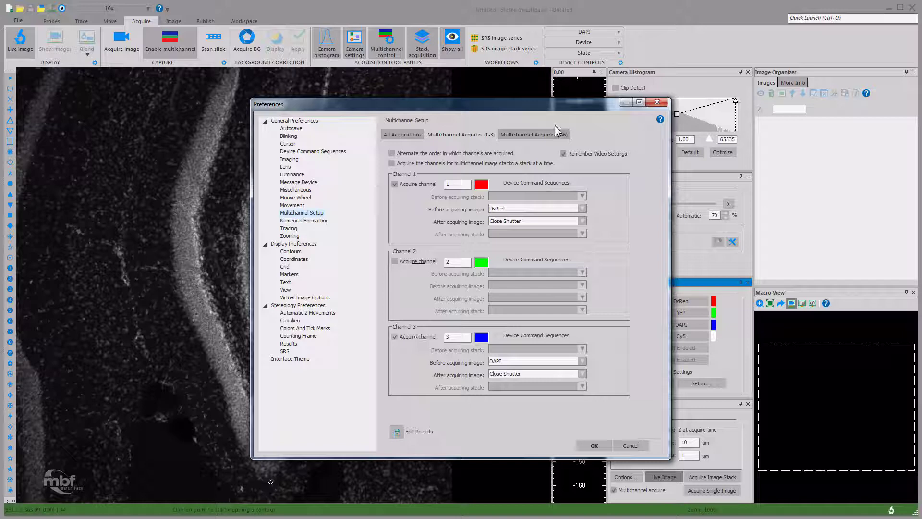
click(521, 134)
click(405, 183)
click(459, 134)
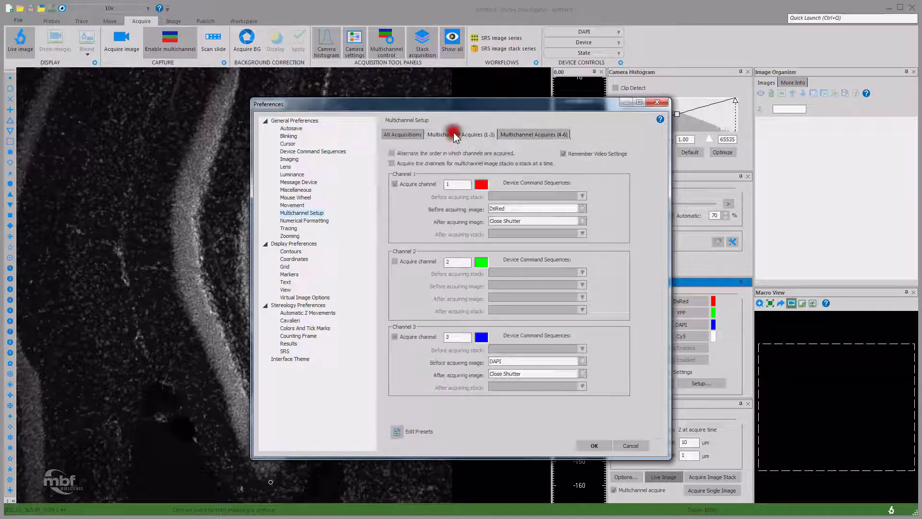
click(594, 445)
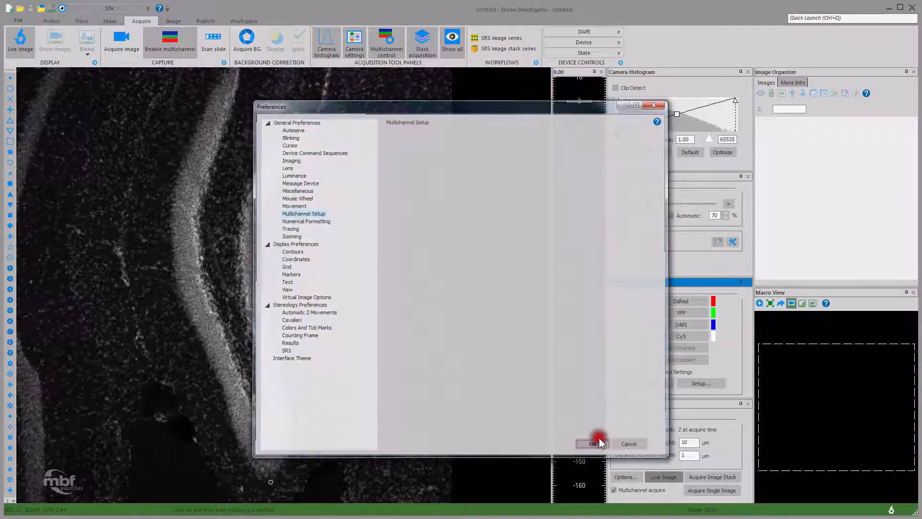
Step: Show DsRed live with histogram white point at 65535 and exposure raised to 93.550 ms
click(681, 301)
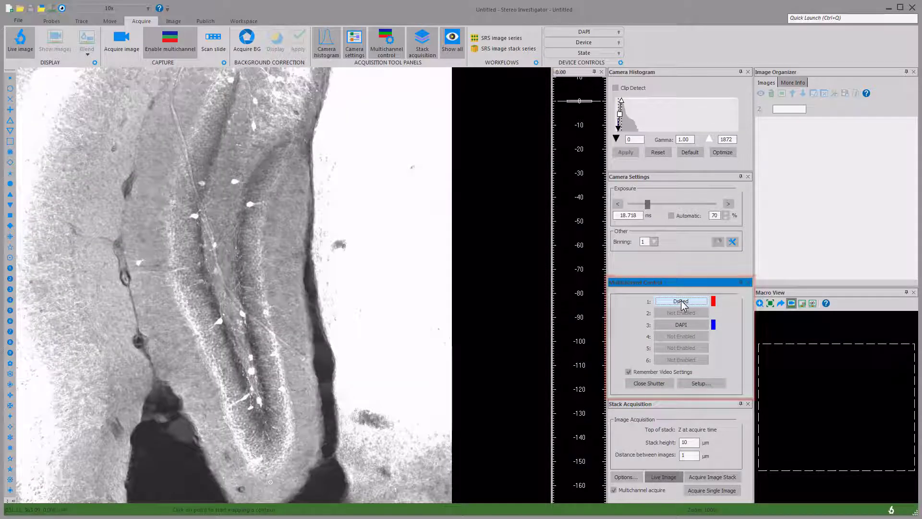
mouse_move(621, 102)
mouse_down()
mouse_move(734, 101)
mouse_move(637, 106)
mouse_up()
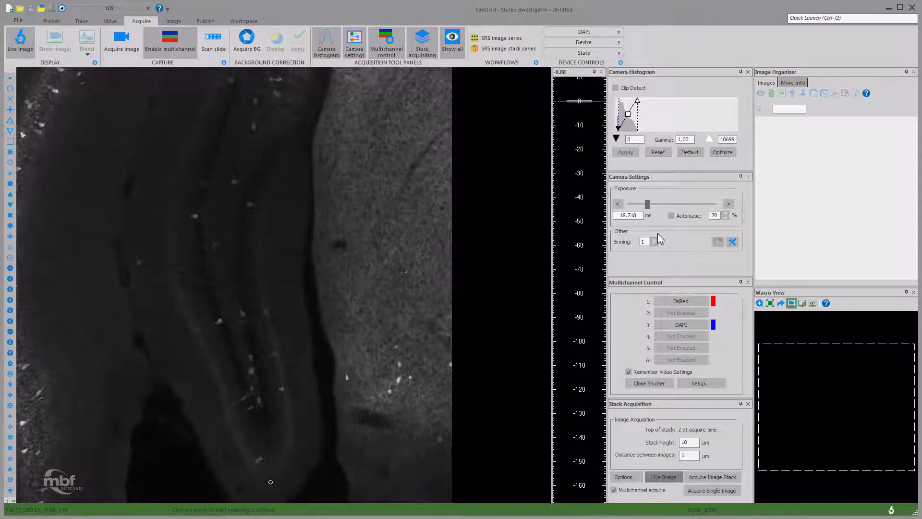
click(679, 304)
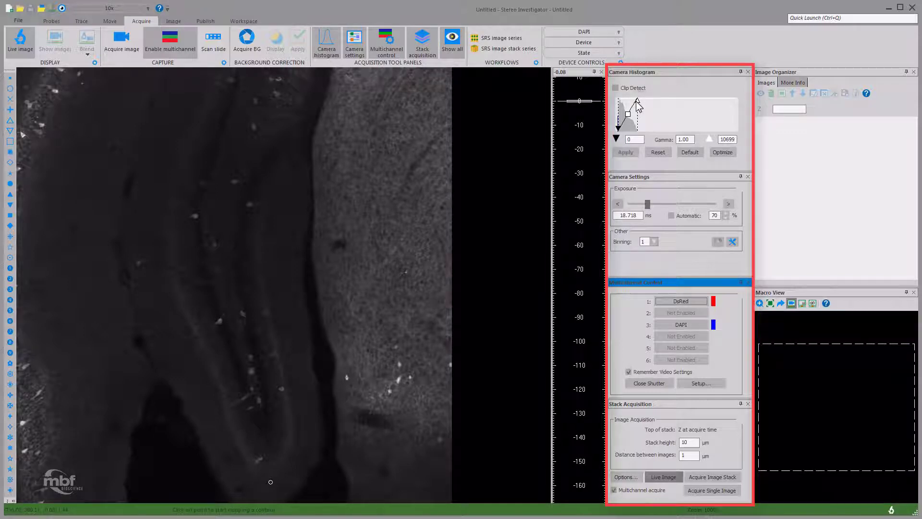
drag(637, 100, 751, 103)
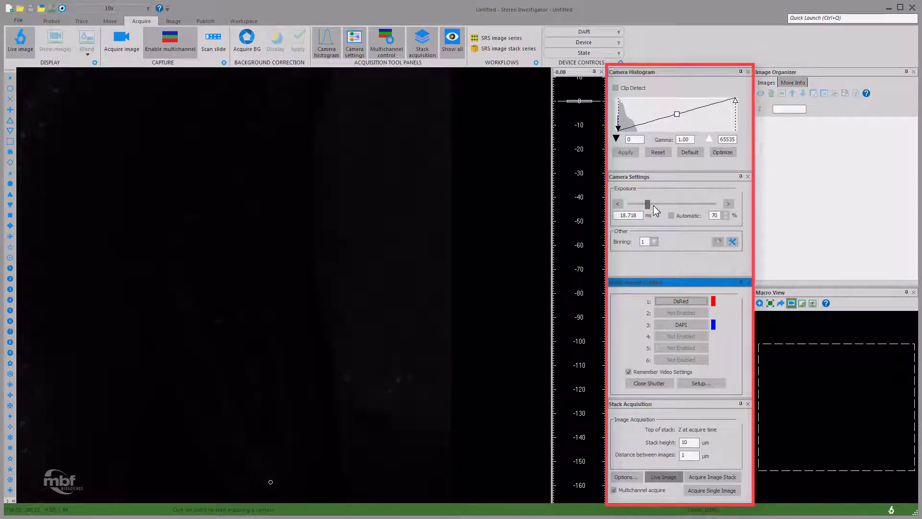
mouse_move(649, 204)
mouse_down()
mouse_move(665, 207)
mouse_move(657, 203)
mouse_up()
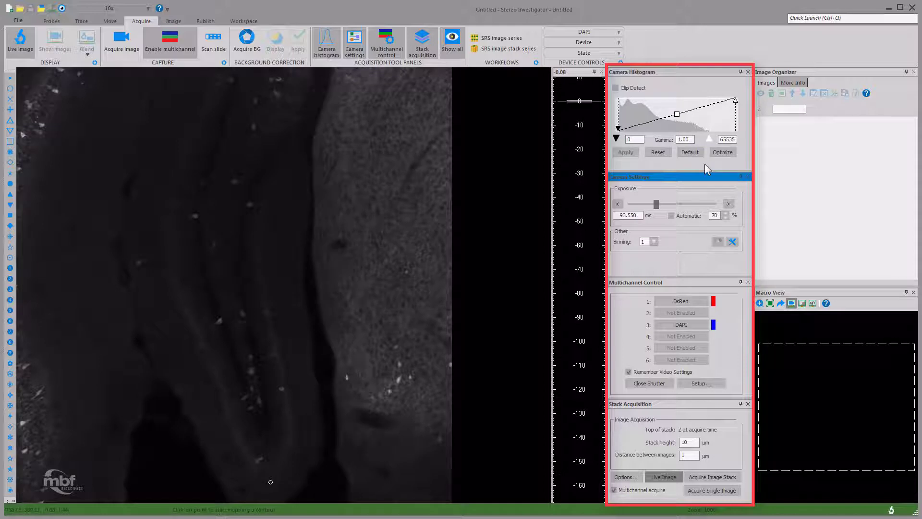
Step: Set the DAPI channel's exposure to 13.032 ms, then return the live view to DsRed
click(685, 327)
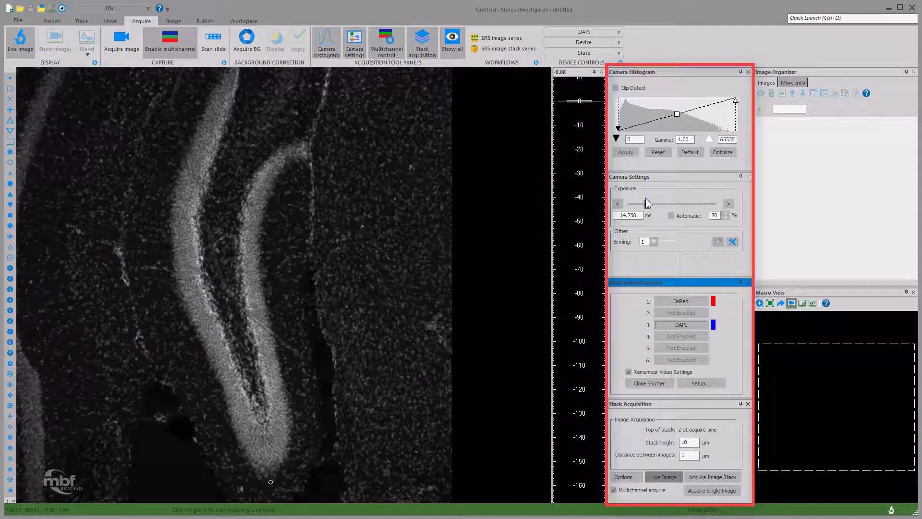
click(648, 203)
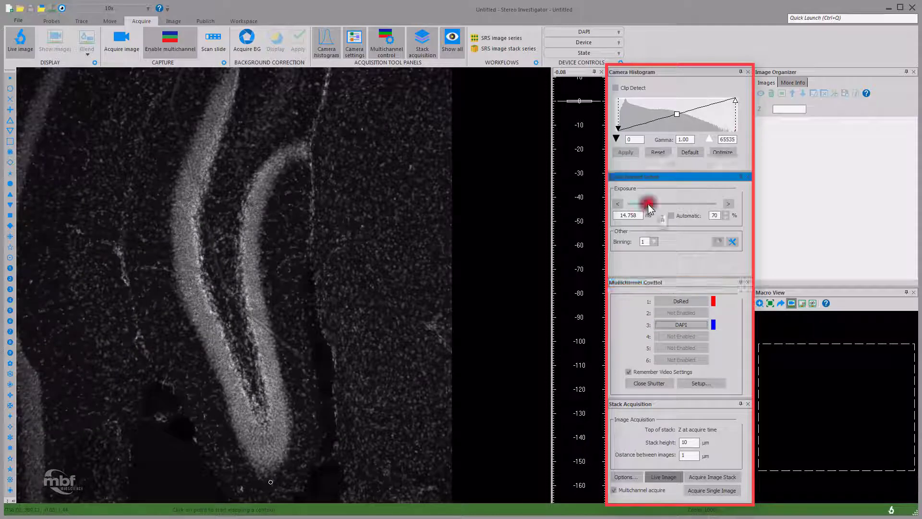
drag(648, 204, 644, 225)
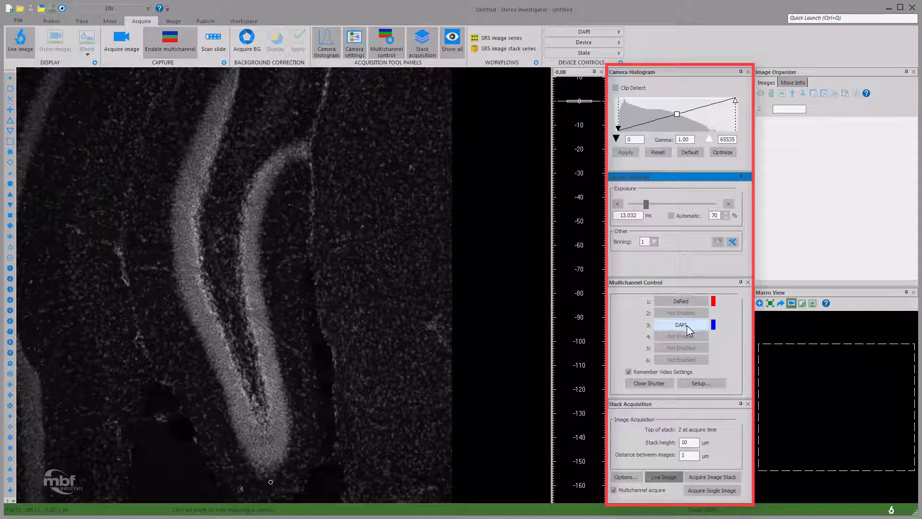
click(687, 301)
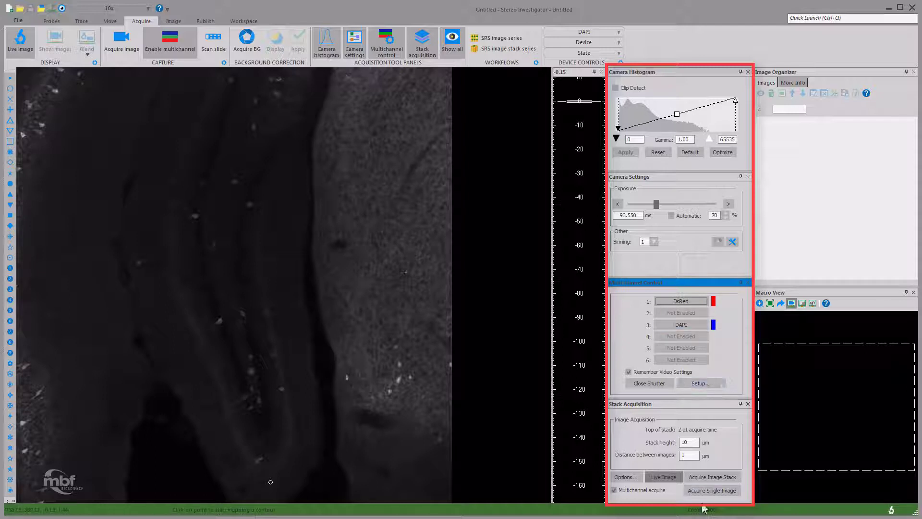
Step: Acquire a single 2048 x 2048 two-channel DsRed/DAPI composite image
click(712, 491)
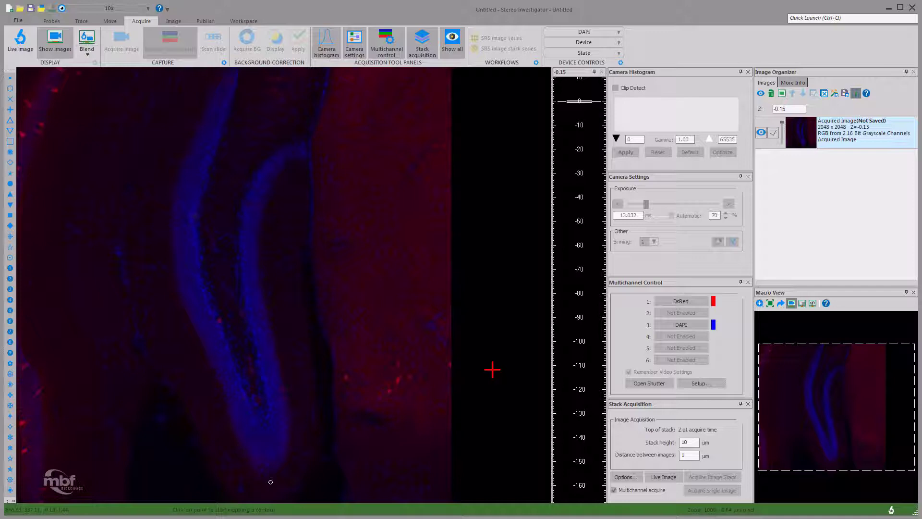
click(174, 22)
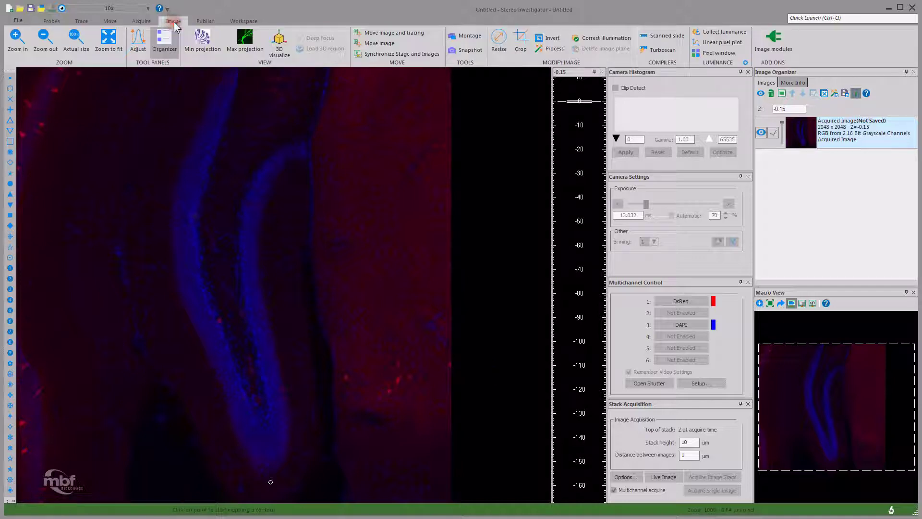
Step: In Image Adjust, recolour channel 3 from blue to green and lower its white point
click(141, 46)
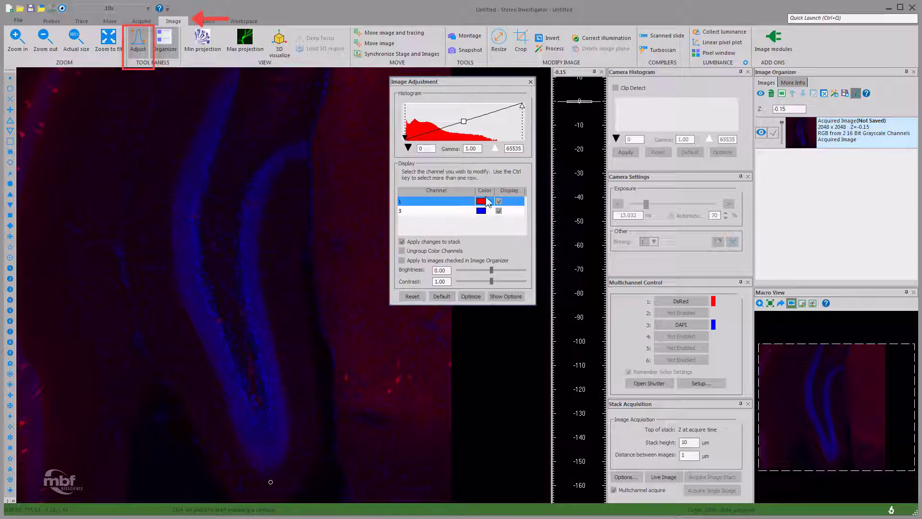
click(498, 201)
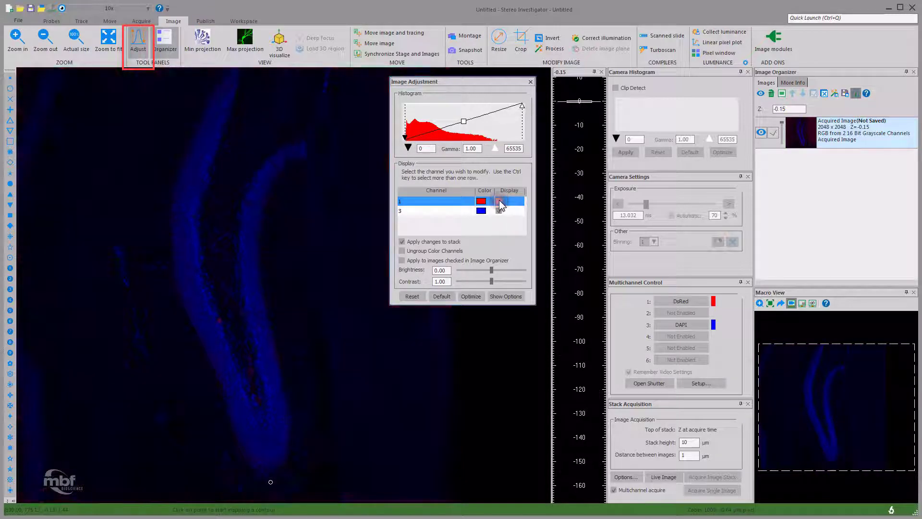
click(499, 201)
click(462, 209)
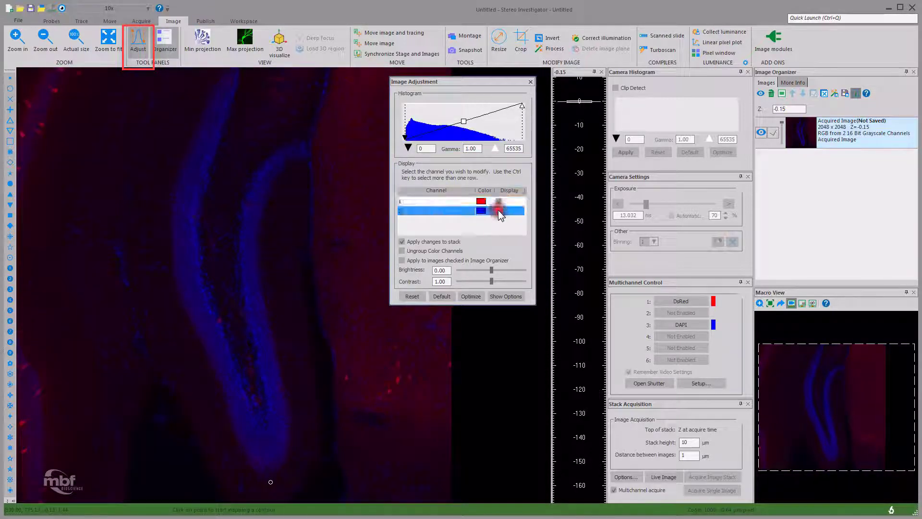
click(482, 212)
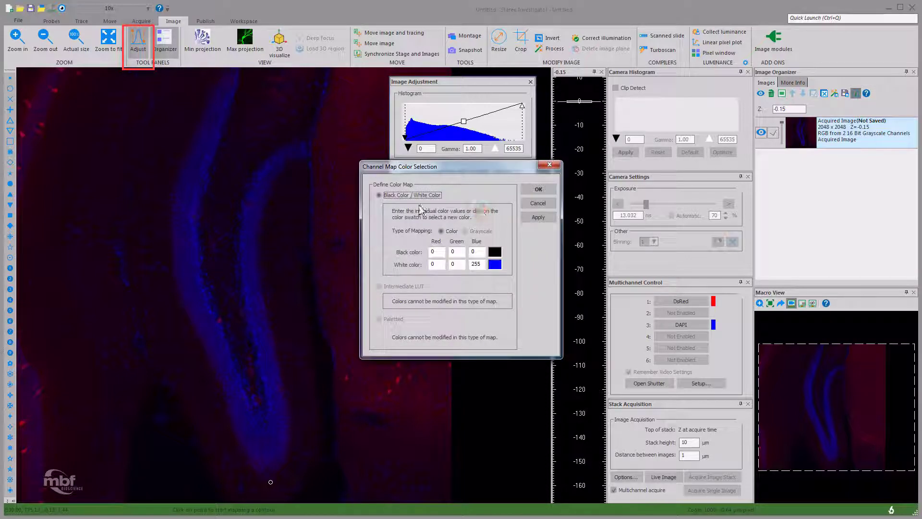
click(492, 267)
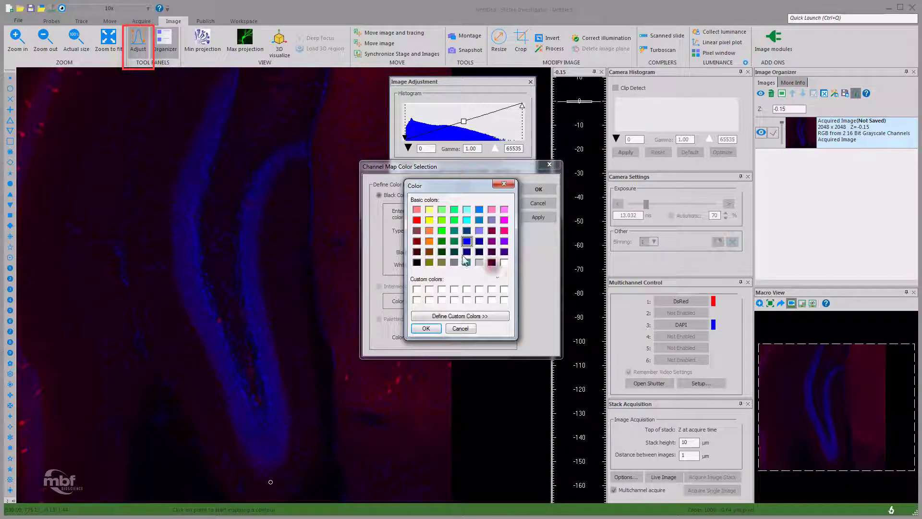
click(442, 231)
click(449, 315)
click(426, 328)
click(538, 189)
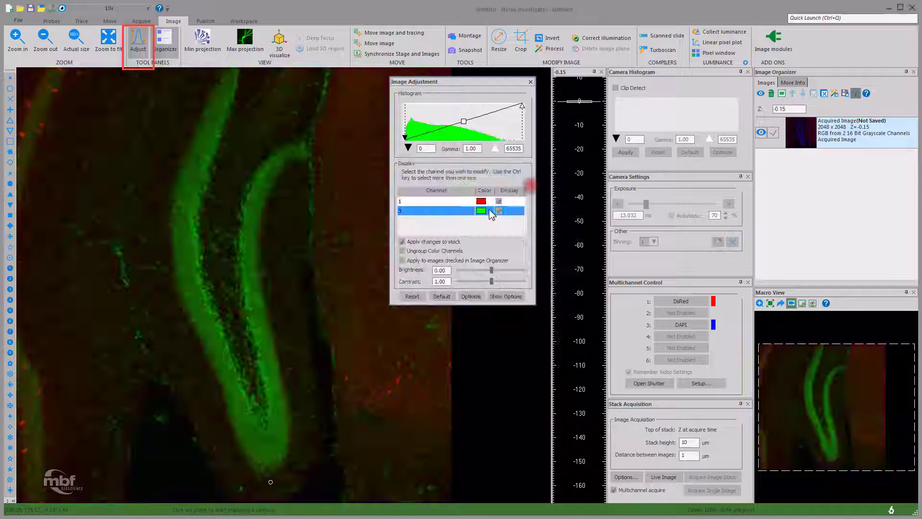
mouse_move(522, 107)
mouse_down()
mouse_move(492, 105)
mouse_move(523, 105)
mouse_up()
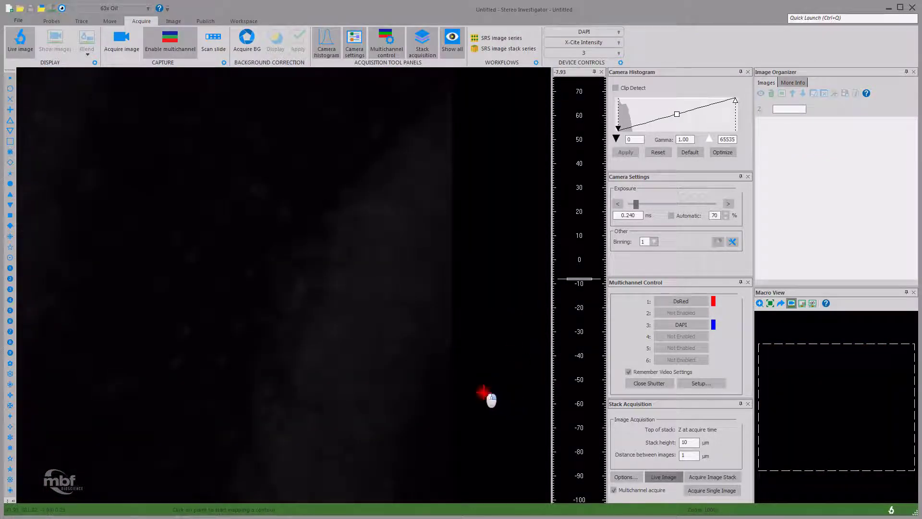
Step: Raise the DAPI channel exposure to 208.514 ms and lower the histogram white point to 17922
click(683, 326)
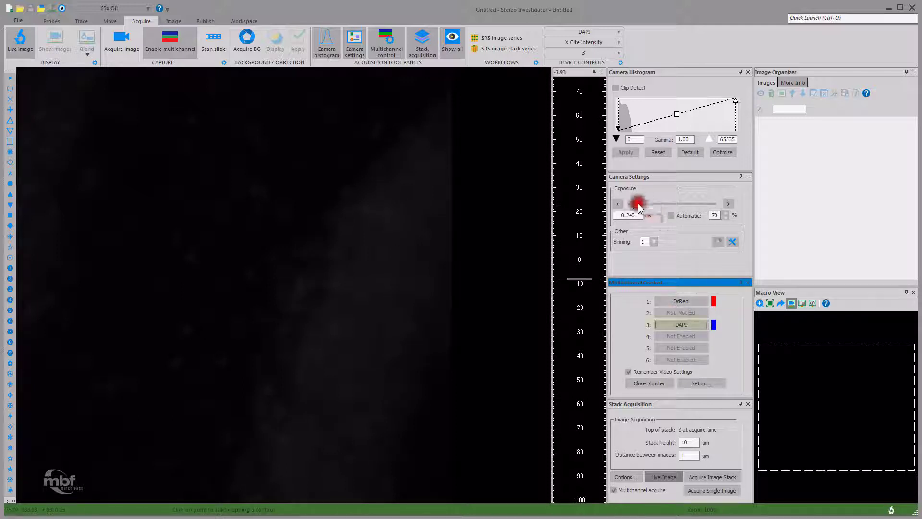
drag(638, 203, 647, 203)
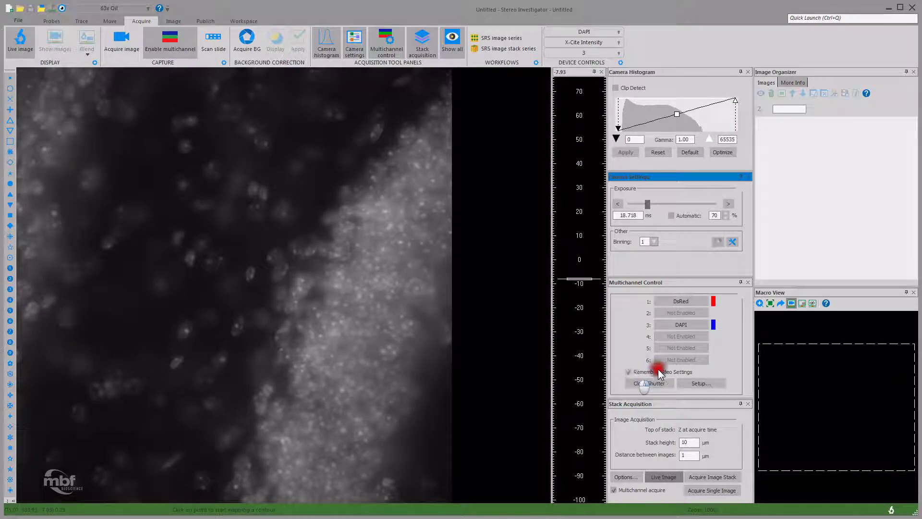
click(683, 301)
click(658, 325)
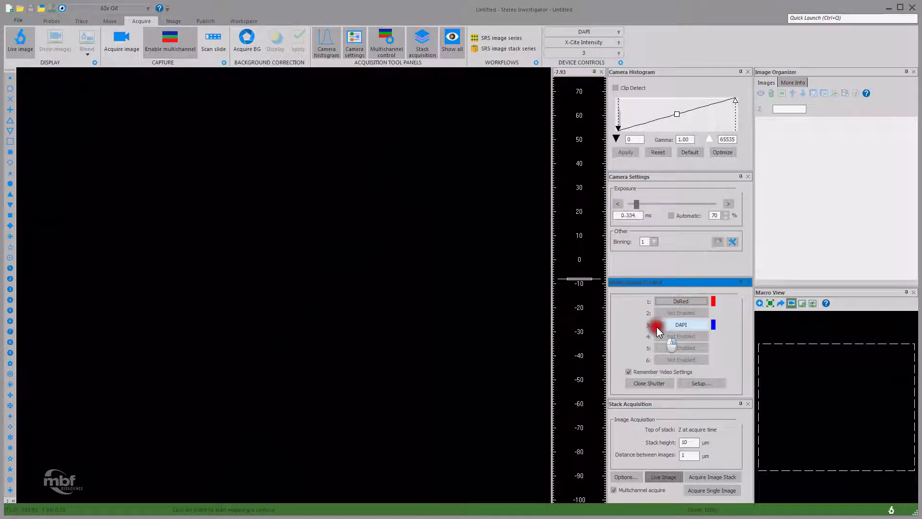
drag(637, 203, 664, 204)
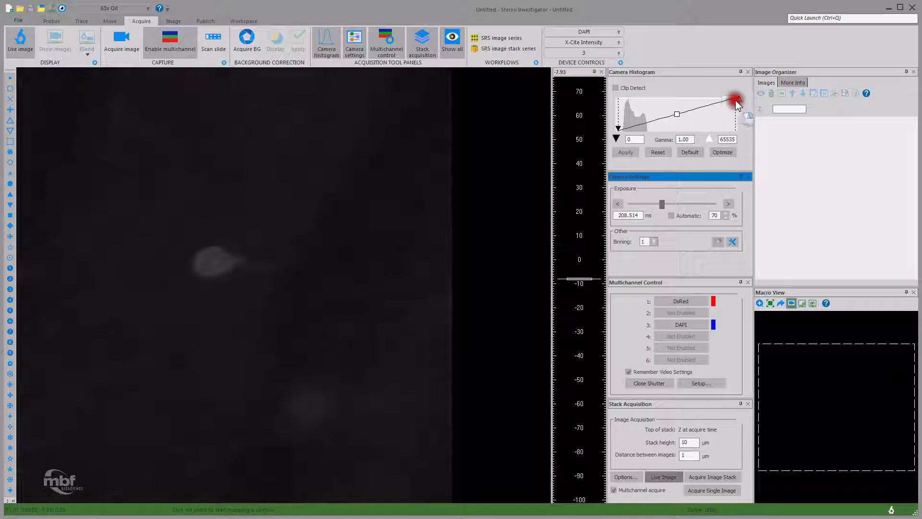
mouse_move(736, 100)
mouse_down()
mouse_move(671, 99)
mouse_move(623, 132)
mouse_move(640, 107)
mouse_move(649, 124)
mouse_move(620, 128)
mouse_move(652, 101)
mouse_up()
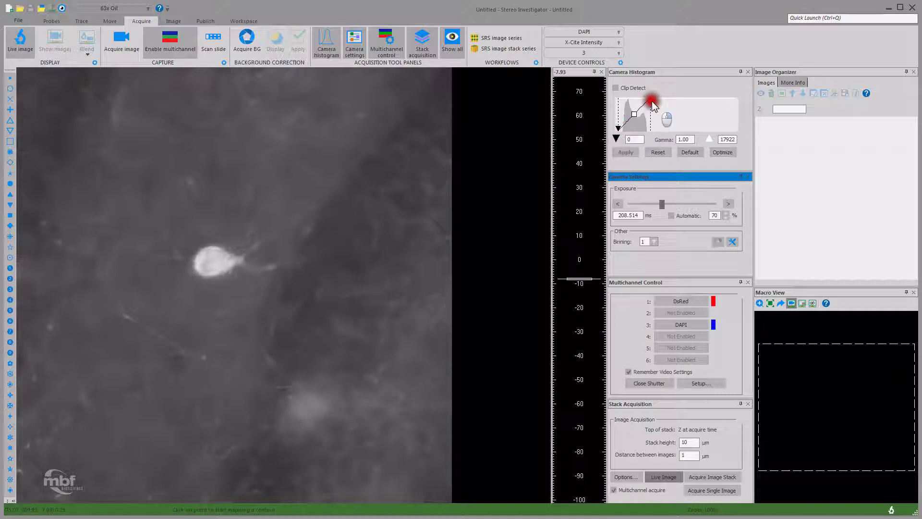
Step: With DAPI selected, acquire a single 63x red-and-blue composite image, listed unsaved at Z -7.93
click(680, 326)
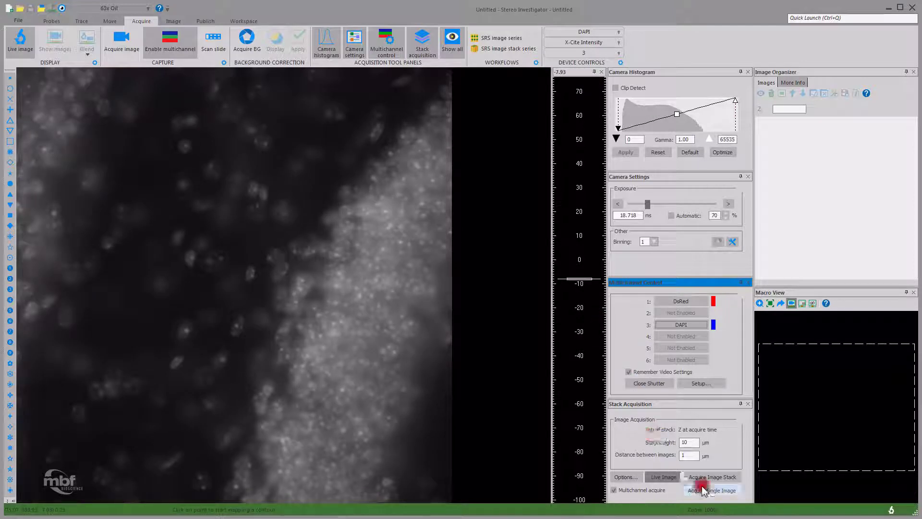
click(720, 491)
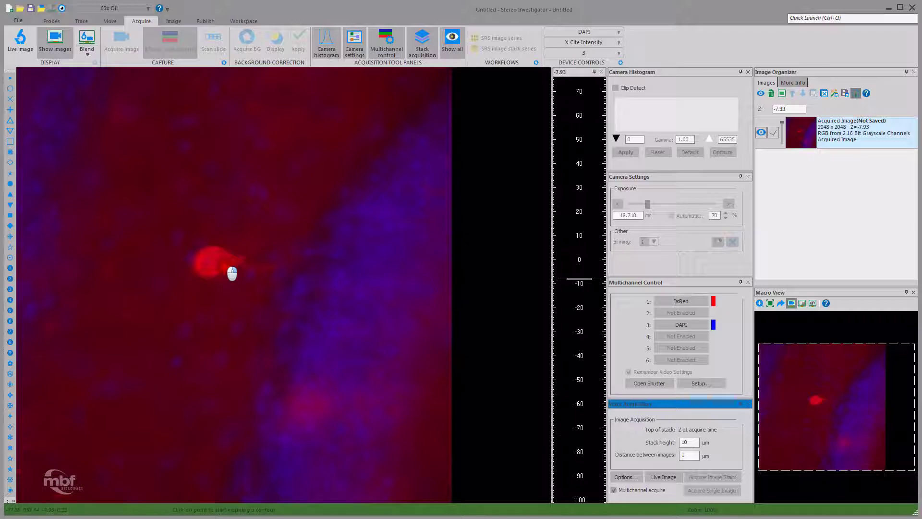
click(548, 420)
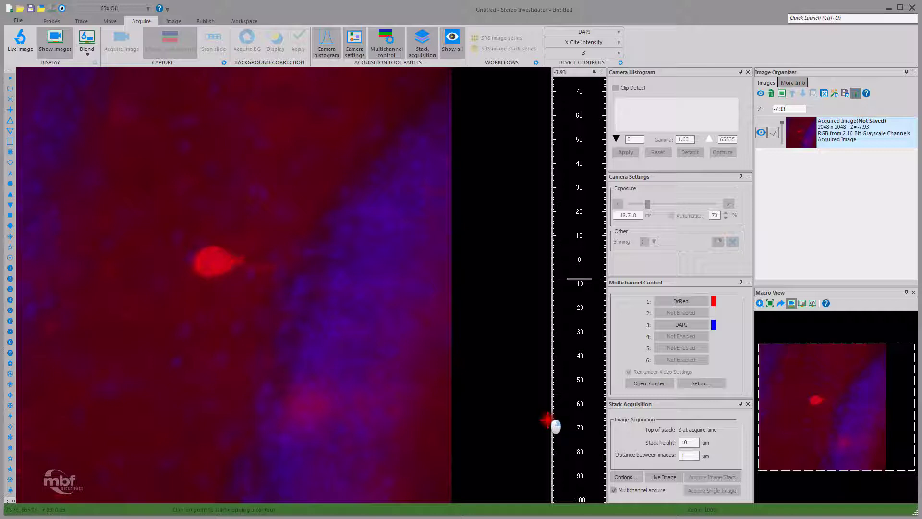
Step: Start the live view and set the stack acquisition options to define the stack by top and bottom
click(664, 477)
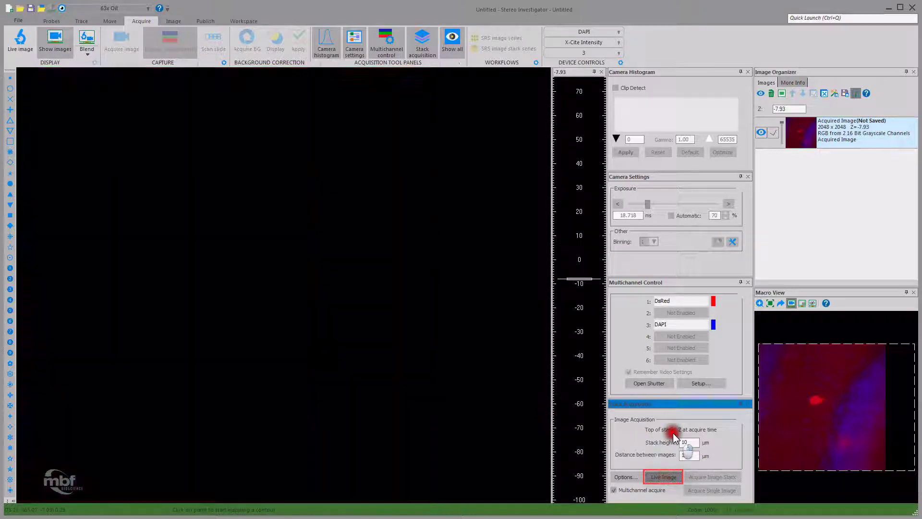
click(626, 477)
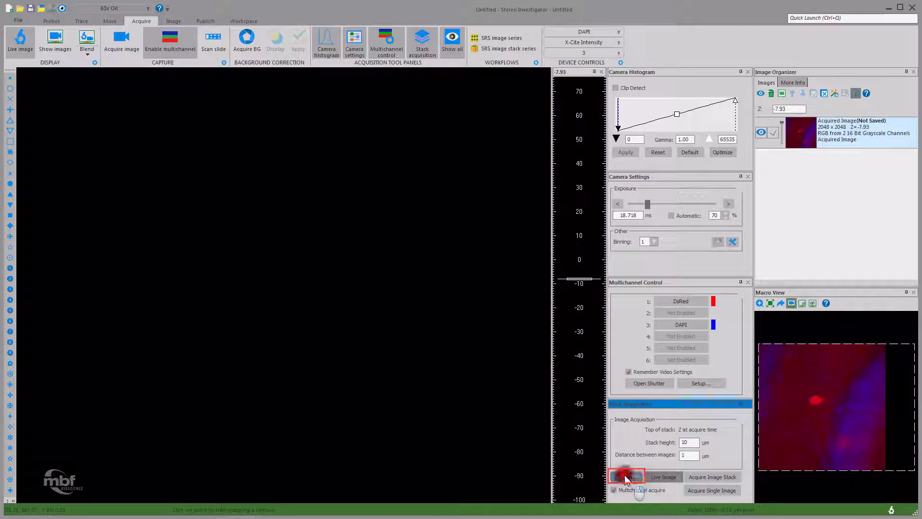
click(447, 200)
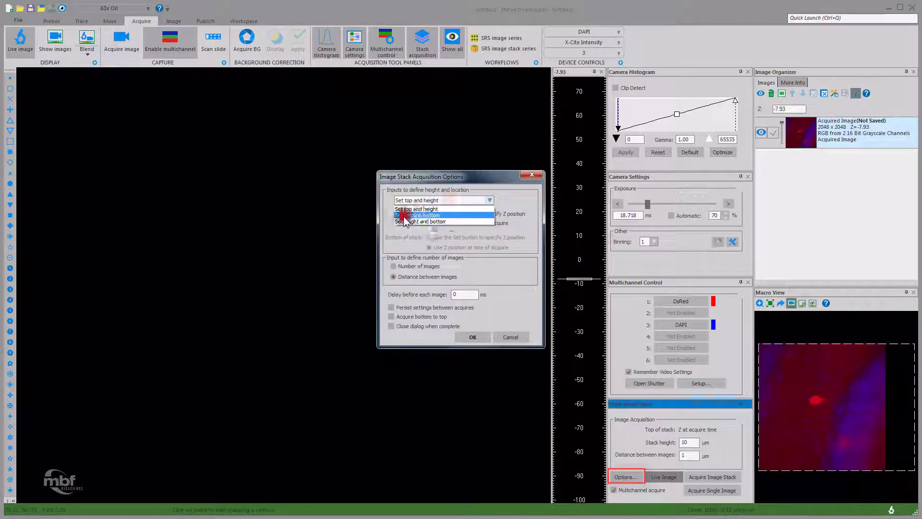
drag(405, 220, 434, 220)
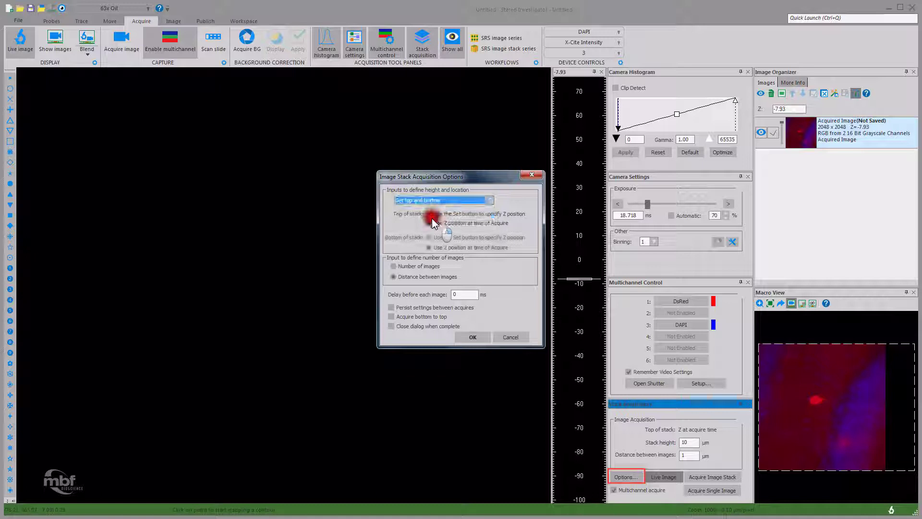
click(468, 340)
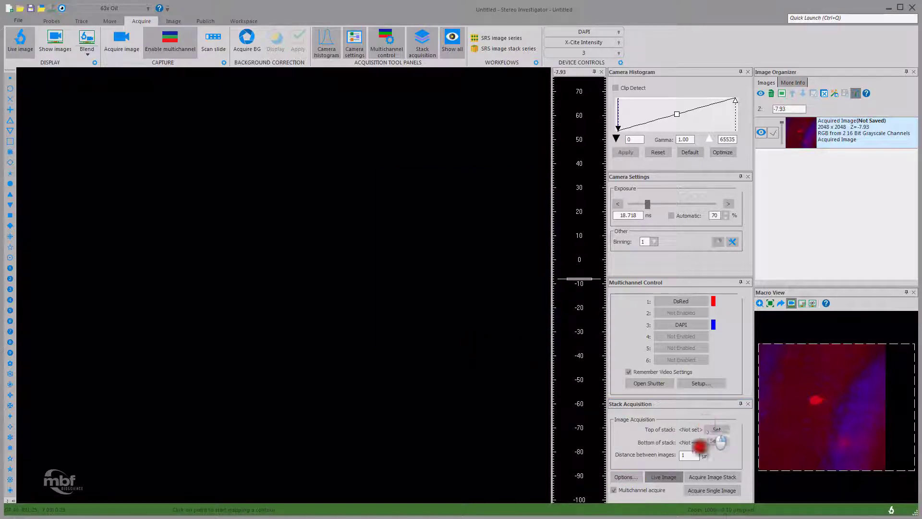
Step: Focus through the DAPI and DsRed channels, setting the stack top at 2.97 and bottom at -19.88
click(676, 327)
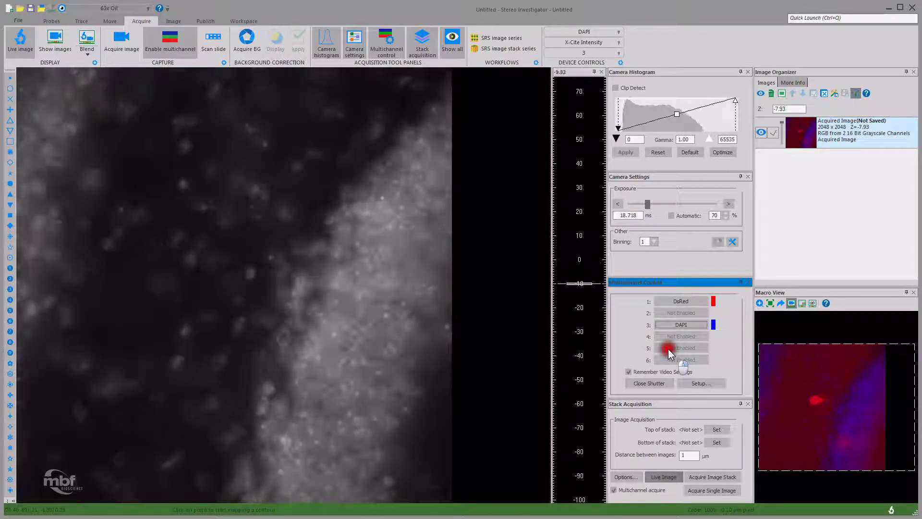
click(685, 303)
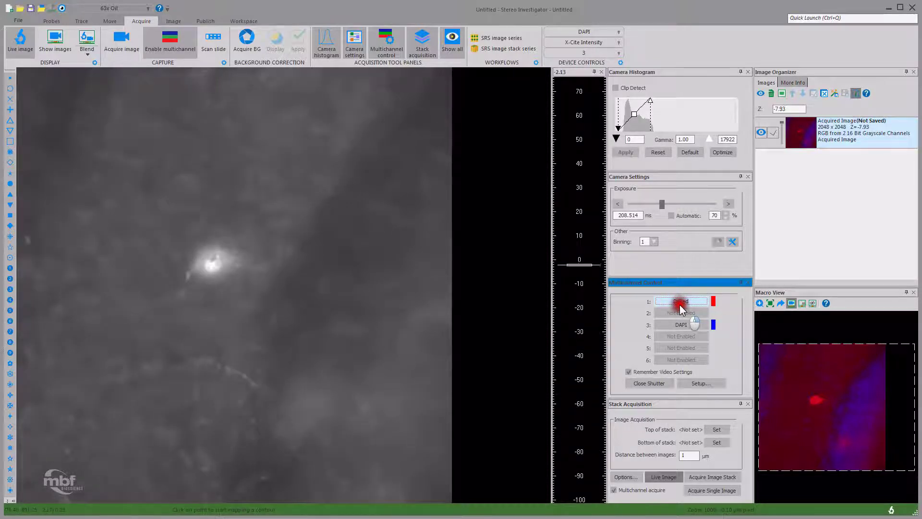
click(717, 430)
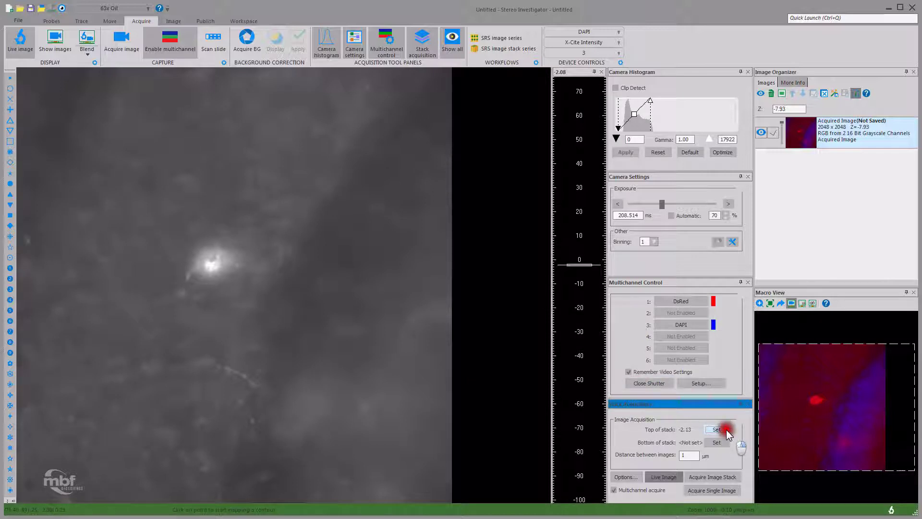
scroll(727, 430, up, 5)
click(725, 428)
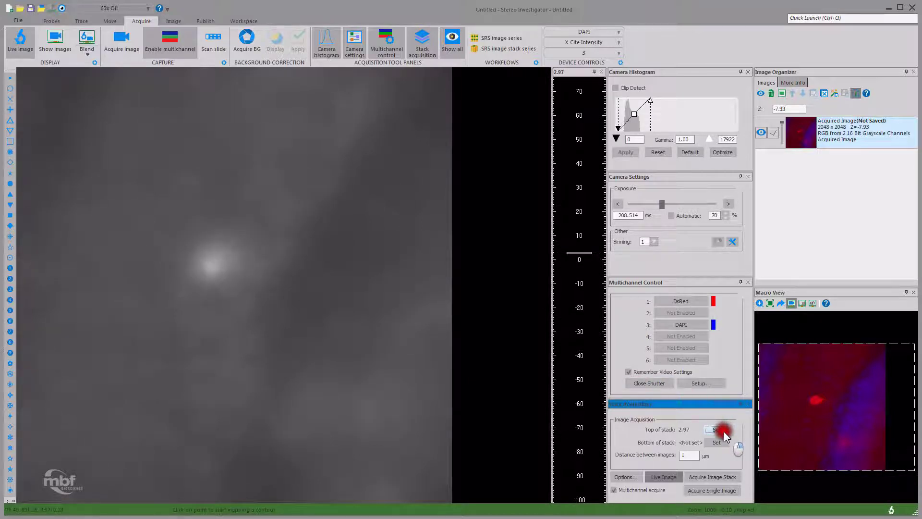
scroll(724, 431, down, 15)
scroll(724, 429, down, 2)
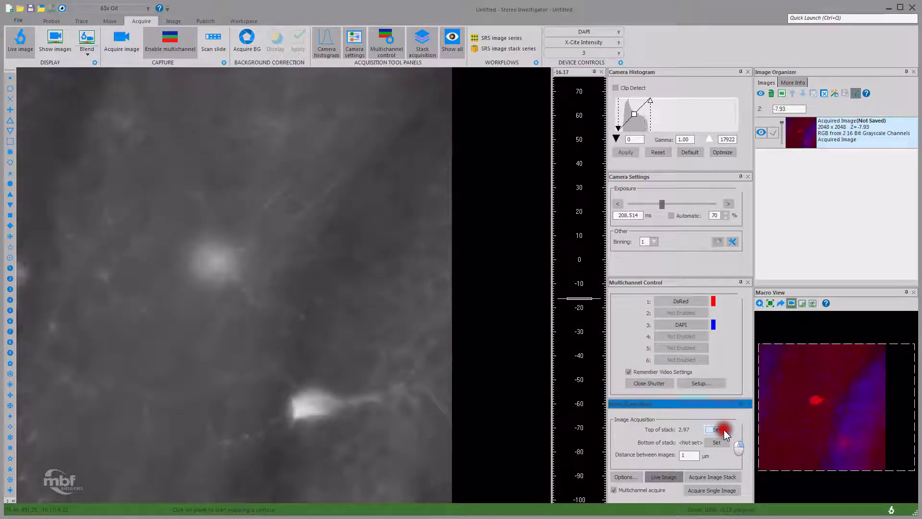
scroll(725, 430, down, 4)
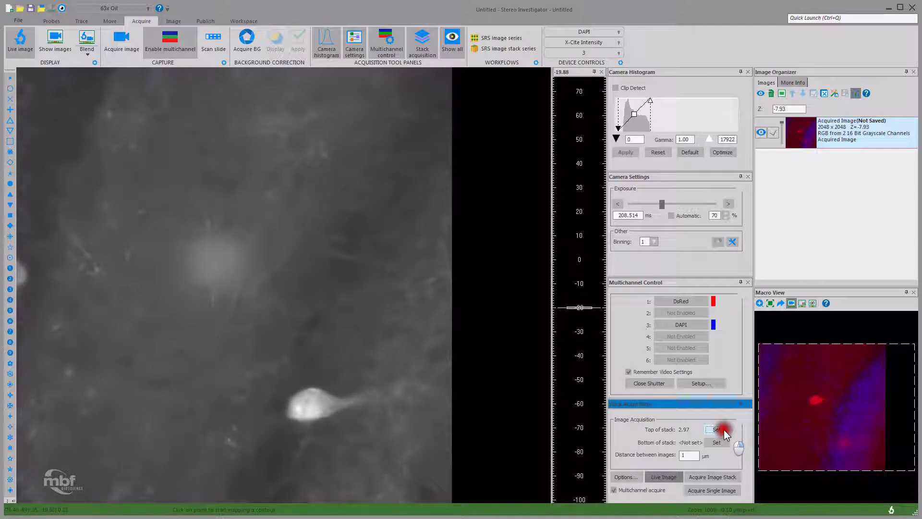
click(719, 442)
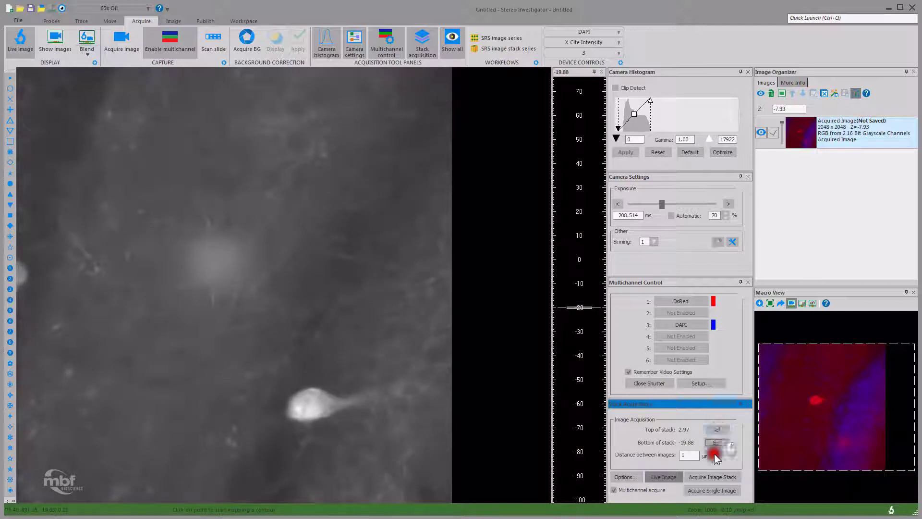
Step: Acquire a 23-image red and blue stack from Z 2.97 down to -19.88
click(679, 325)
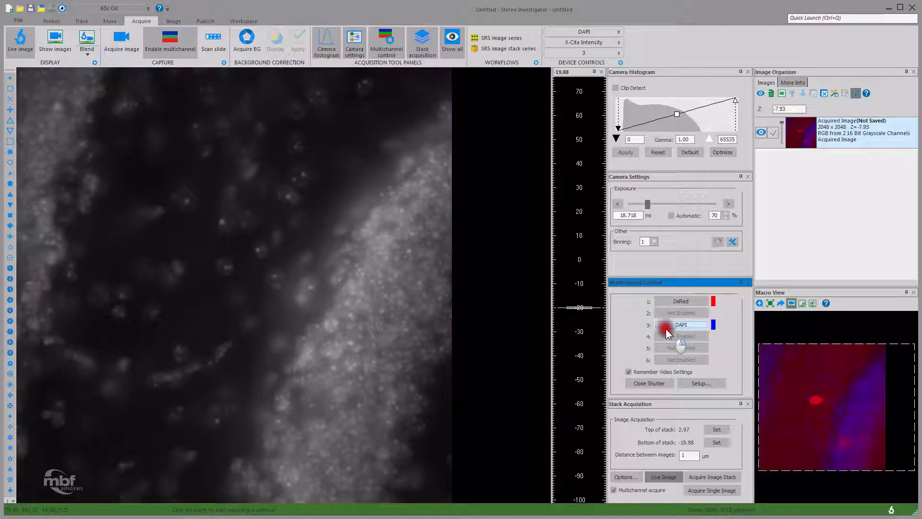
click(667, 331)
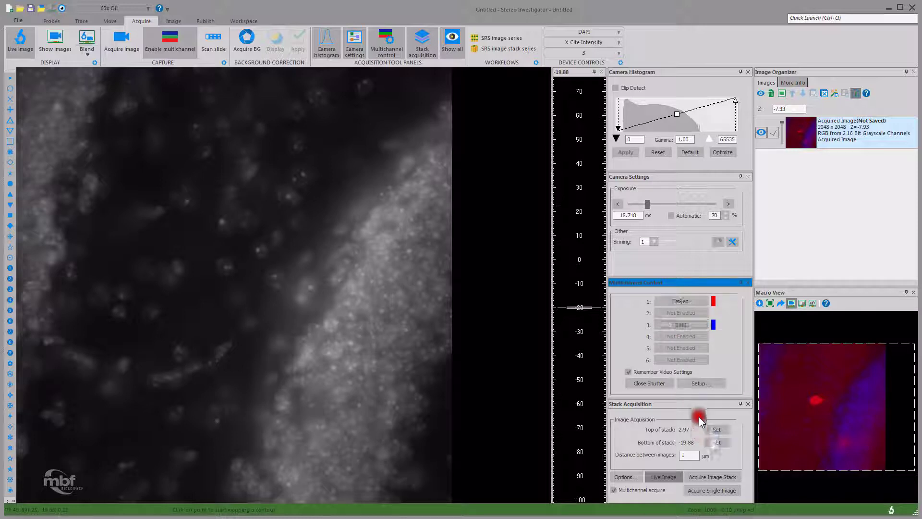
click(711, 478)
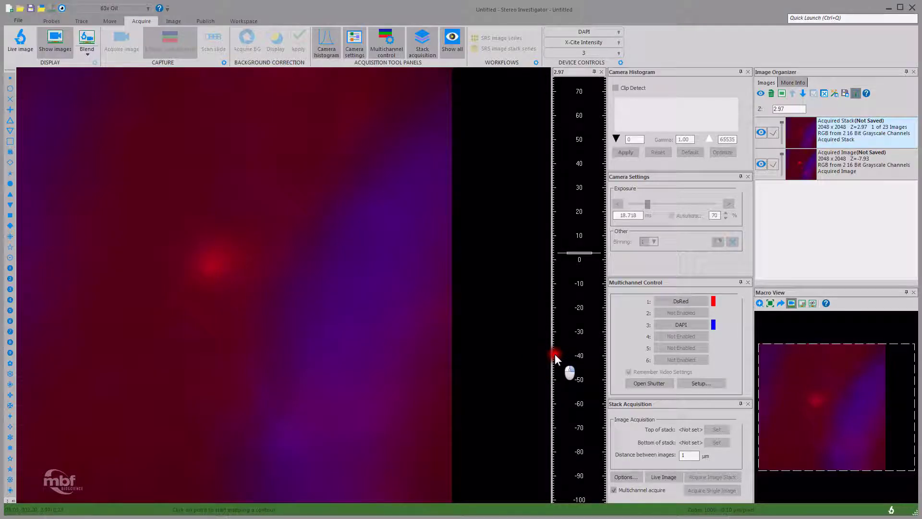
Step: In multichannel setup, acquire channels a stack at a time, with DsRed moved to before channel 1's stack
click(699, 383)
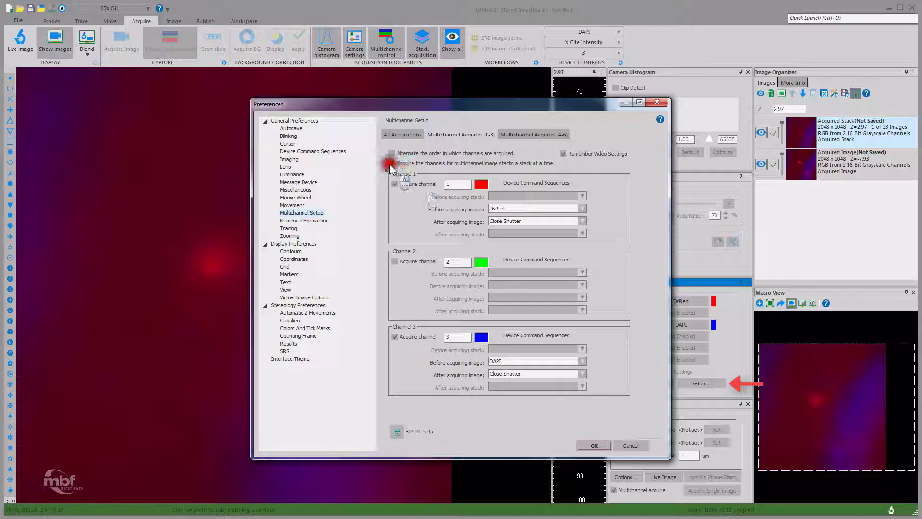
click(442, 164)
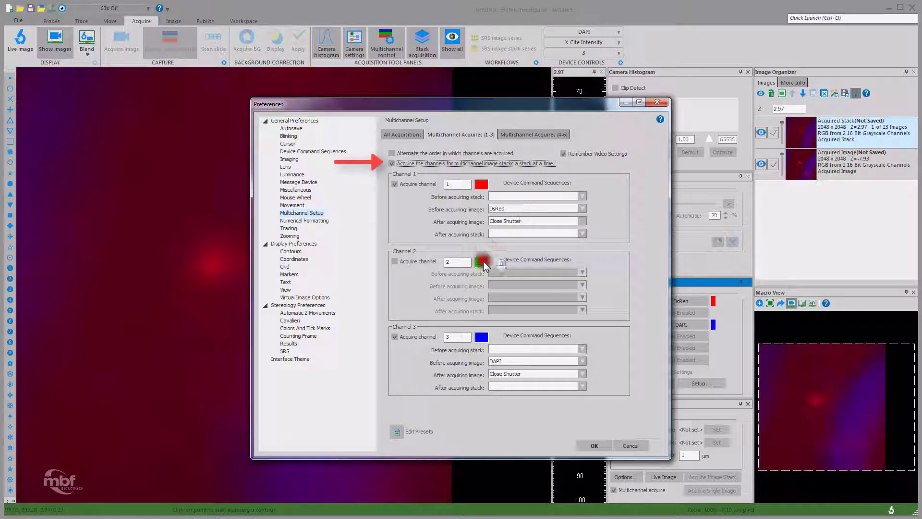
click(504, 210)
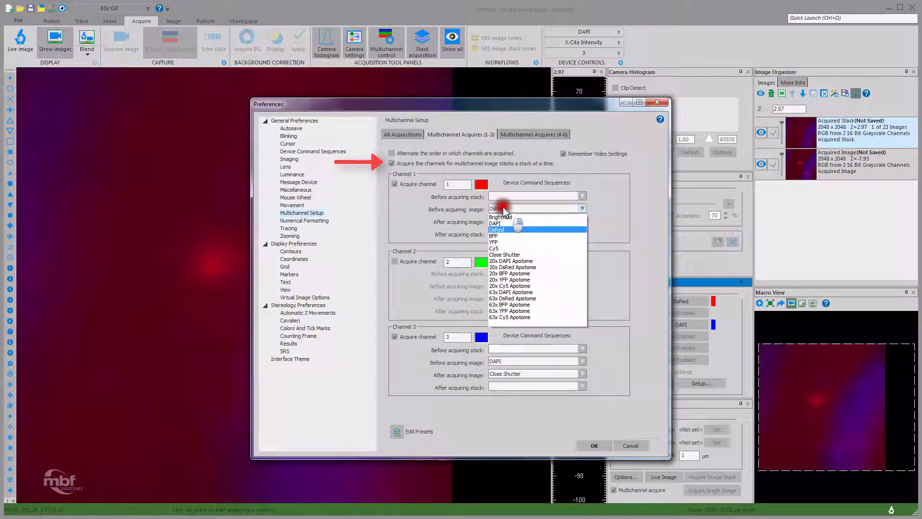
click(496, 318)
click(494, 197)
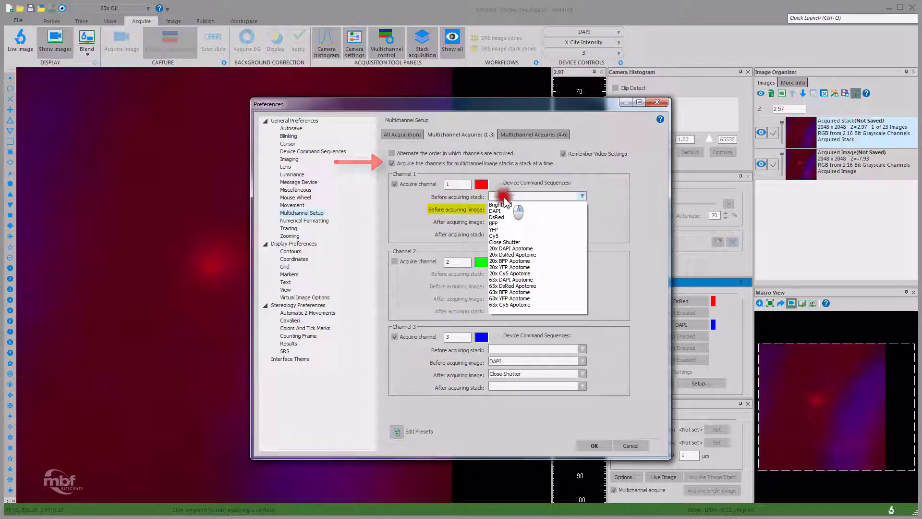
click(503, 218)
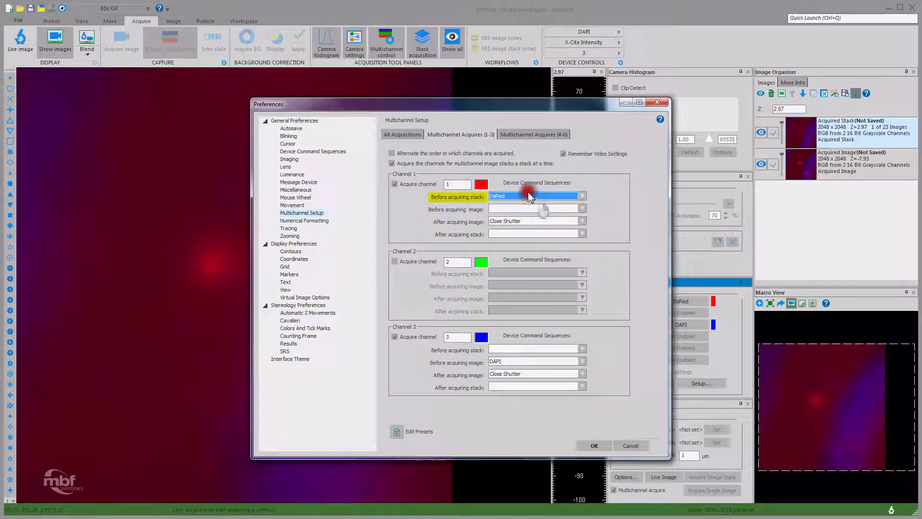
Step: Move channel 3's DAPI command from before each image to before its stack, and confirm
click(509, 361)
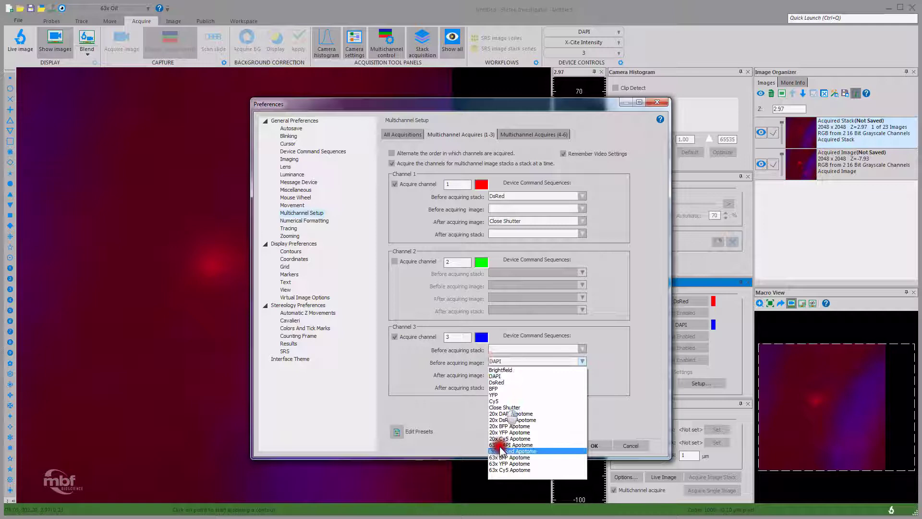
click(500, 476)
click(499, 349)
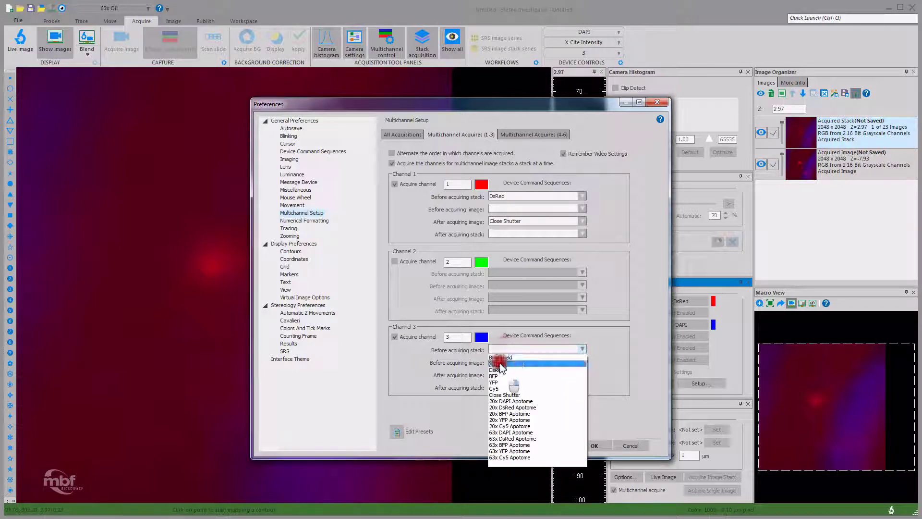
click(496, 364)
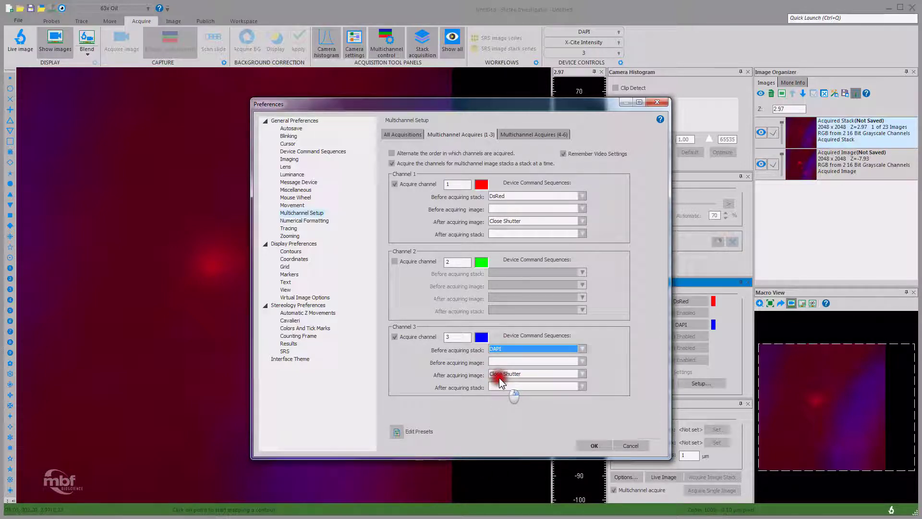
click(596, 445)
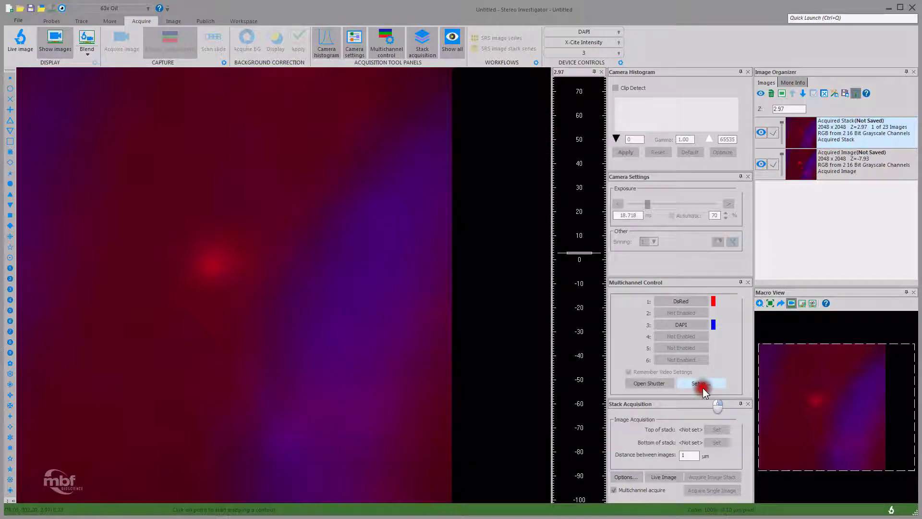
Step: Switch the light path to DsRed, then DAPI, and turn off stack-at-a-time channel acquisition
click(676, 302)
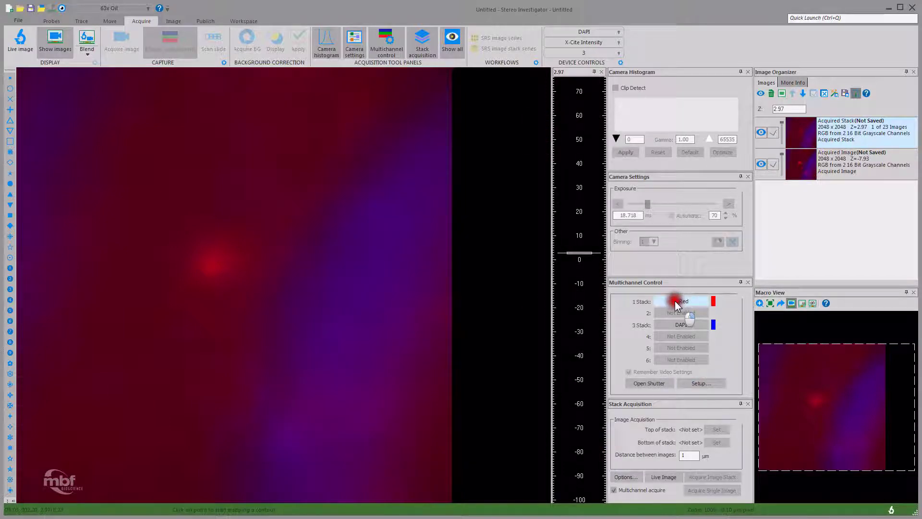
click(677, 324)
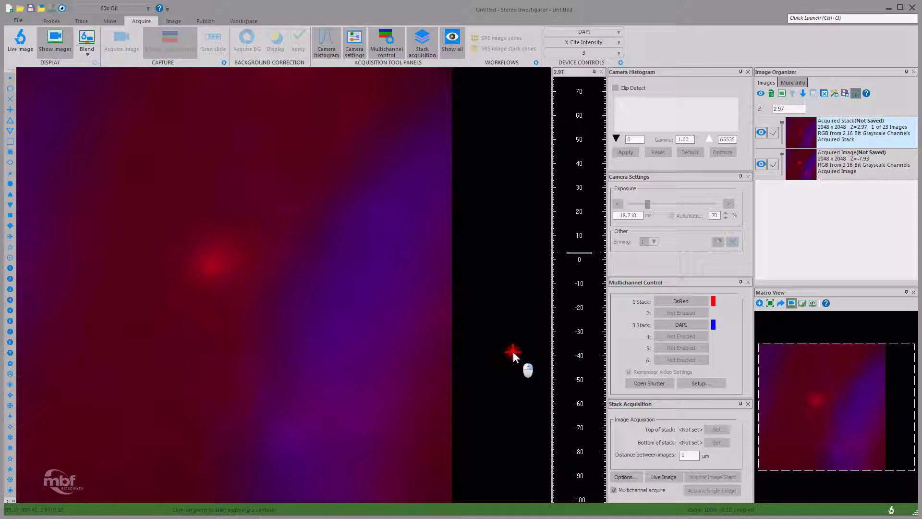
click(702, 383)
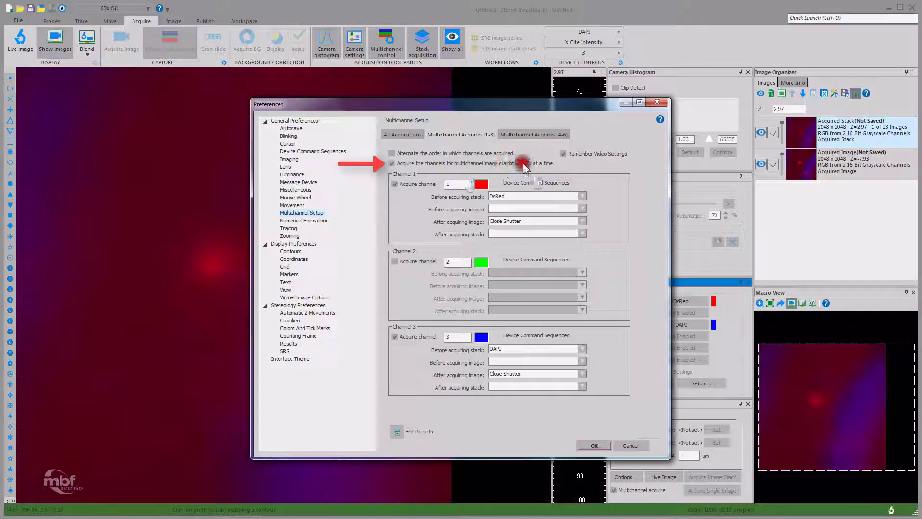
click(521, 163)
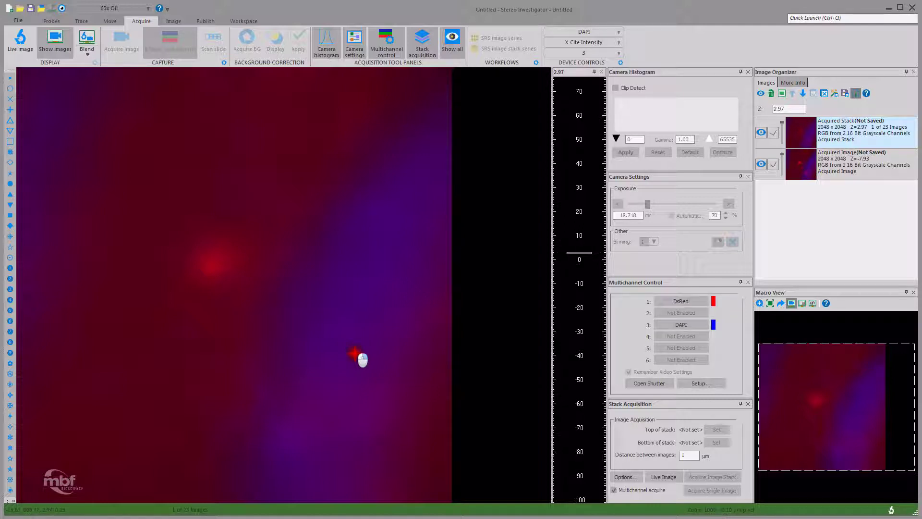
Step: Review the Miscellaneous and Mouse Wheel preferences, then wheel the stack to plane 7 of 23
click(22, 20)
click(28, 180)
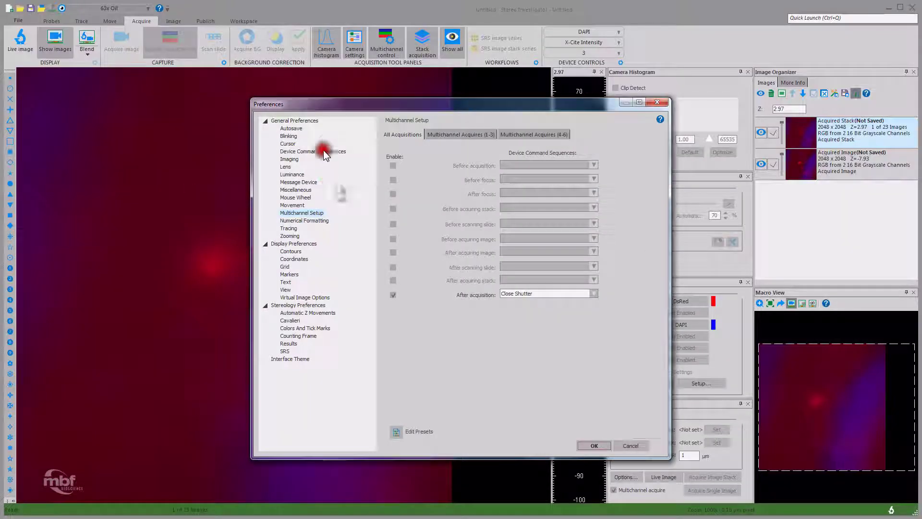
click(295, 190)
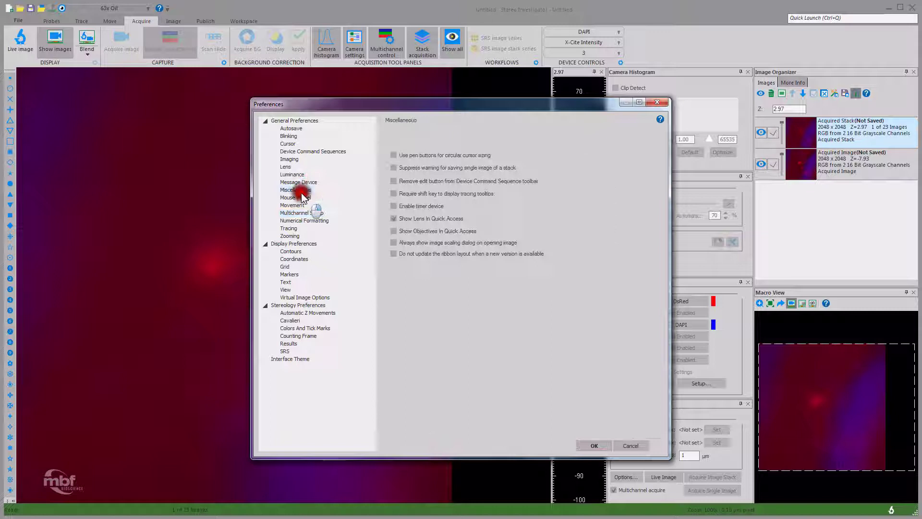
click(296, 198)
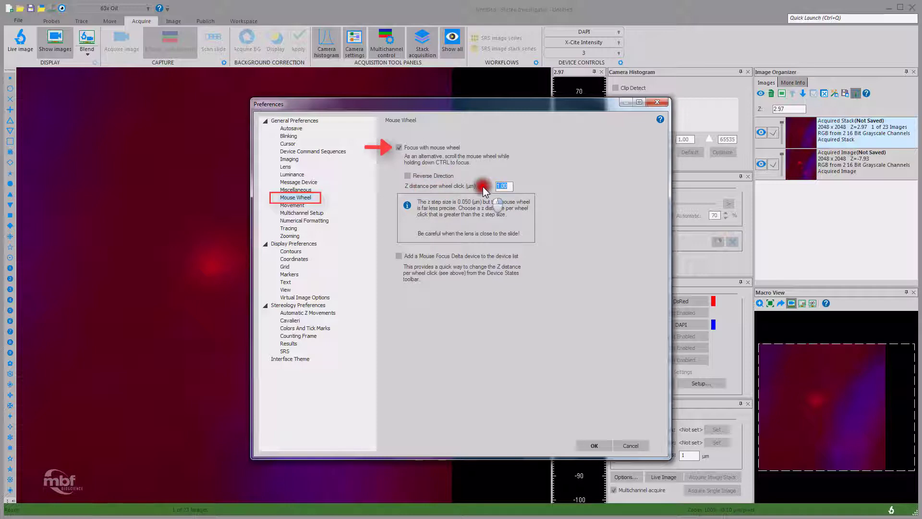
double_click(501, 189)
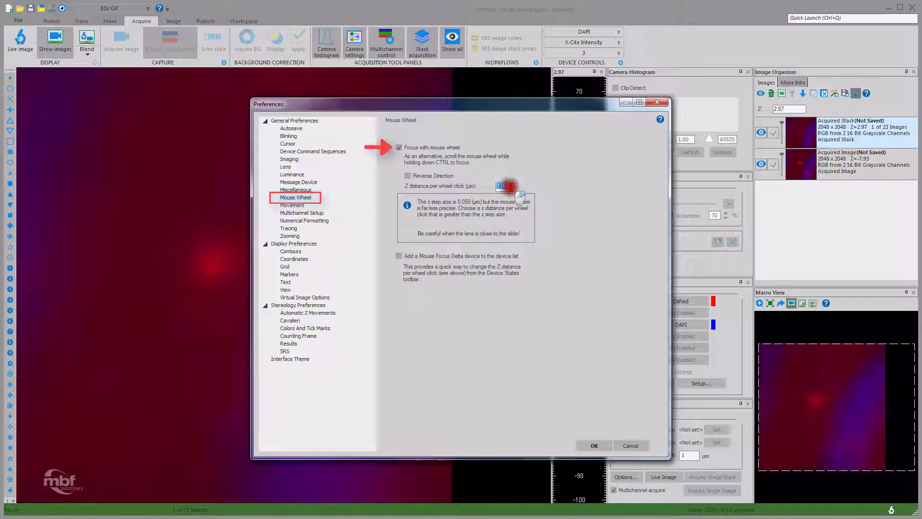
click(595, 446)
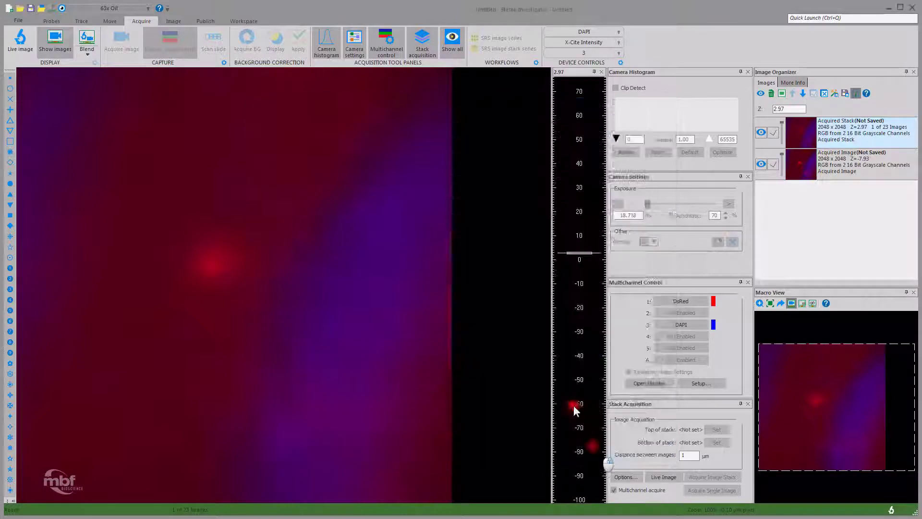
scroll(419, 287, down, 9)
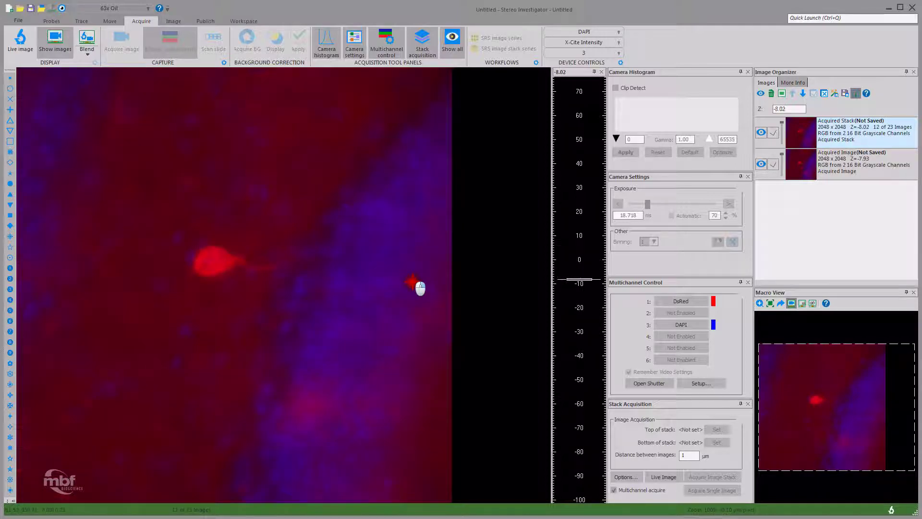
scroll(420, 288, up, 5)
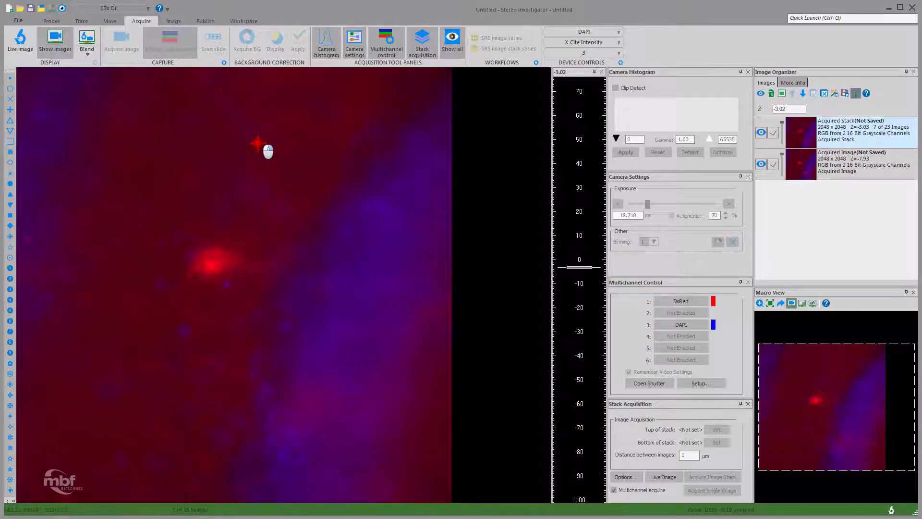
Step: Show the acquired stack as a Max projection from the Image tab
click(176, 20)
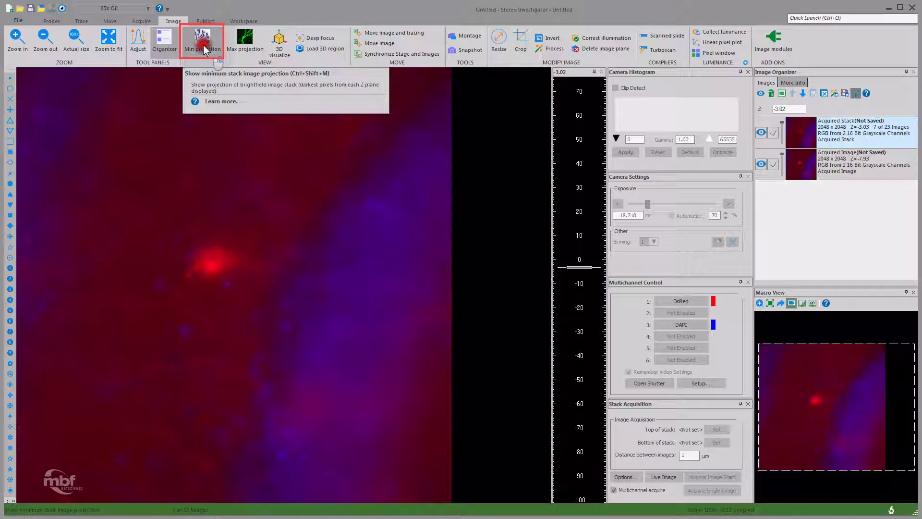
click(243, 45)
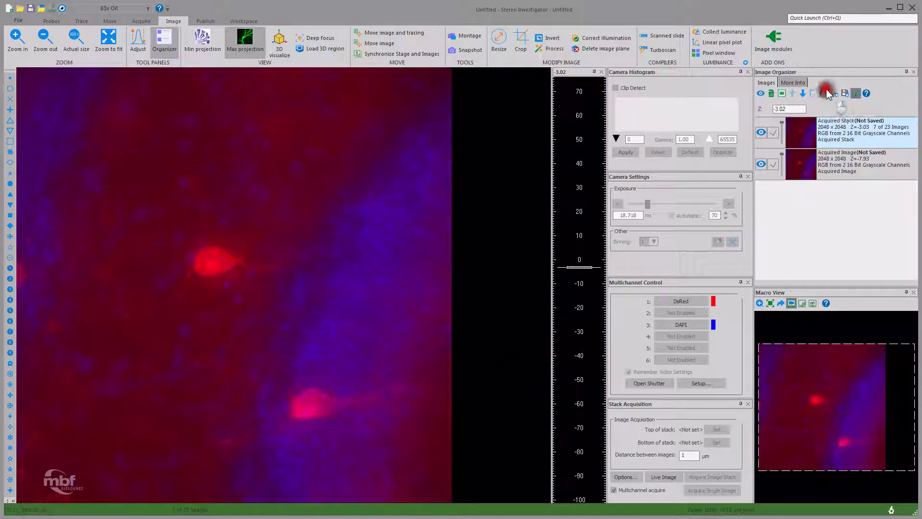
Step: Begin saving the checked image, changing the Save as type from Tiff to MBF Tiff
click(847, 95)
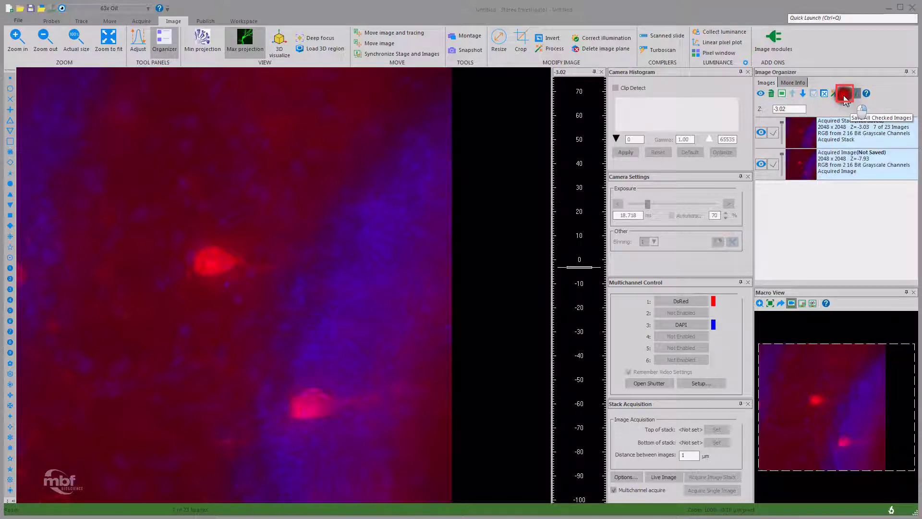
click(458, 300)
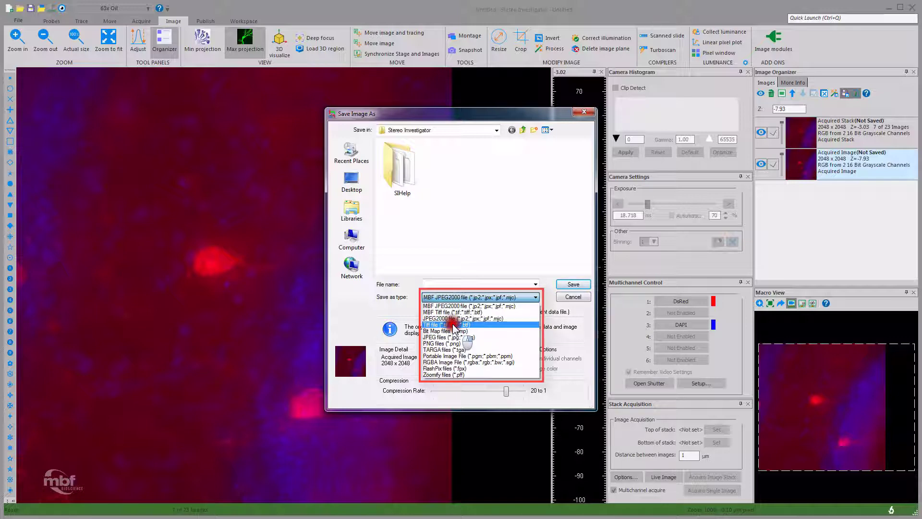
click(453, 325)
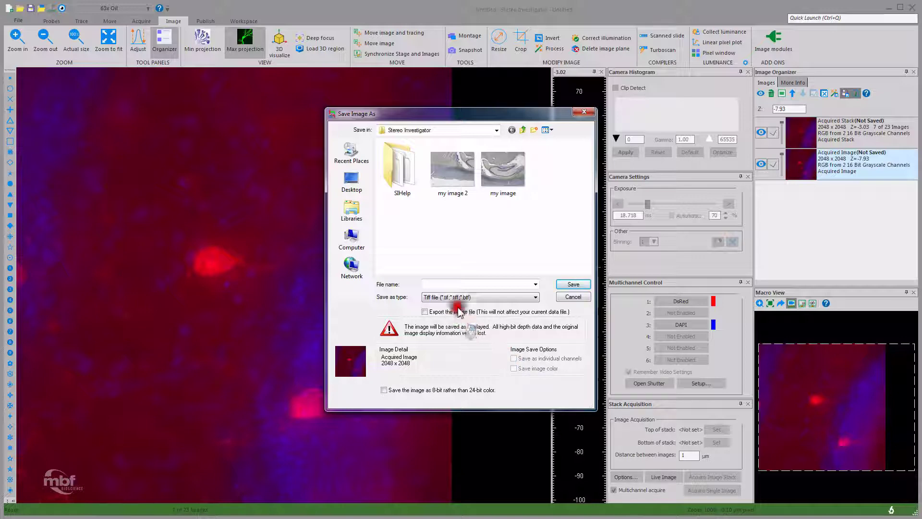
click(475, 300)
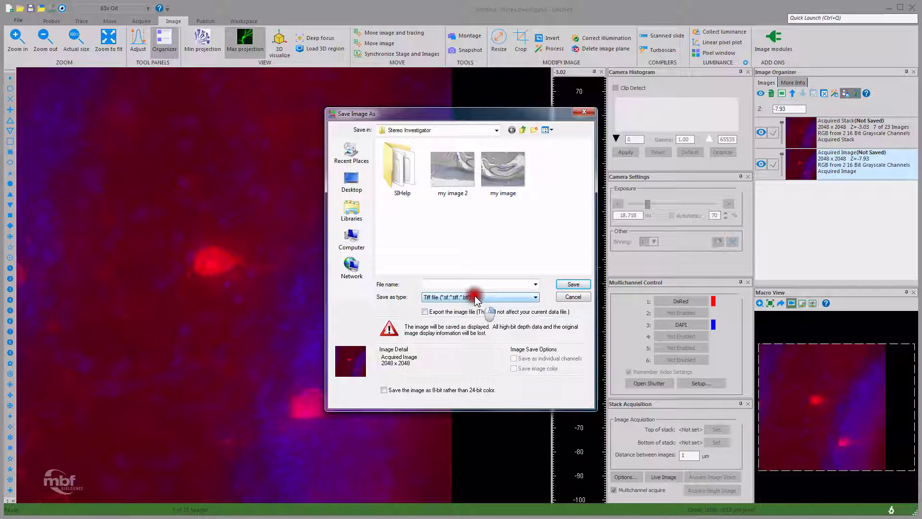
click(475, 298)
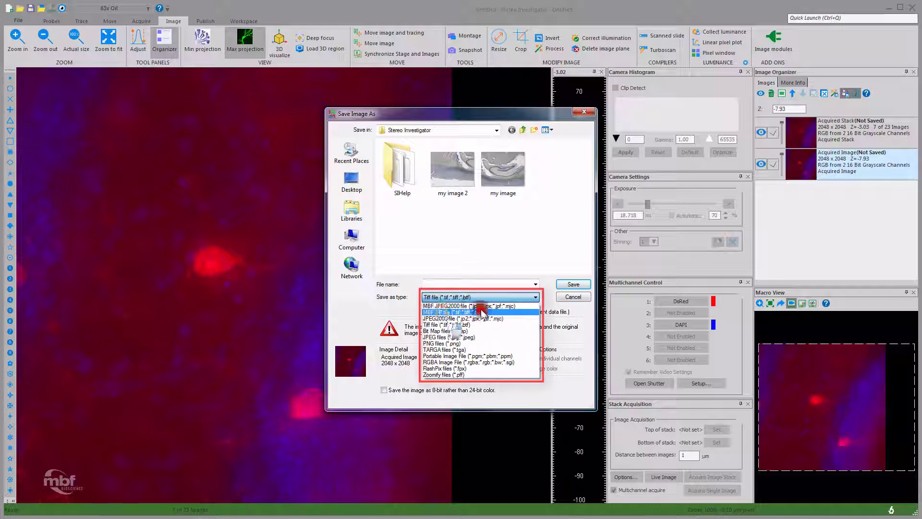
click(479, 312)
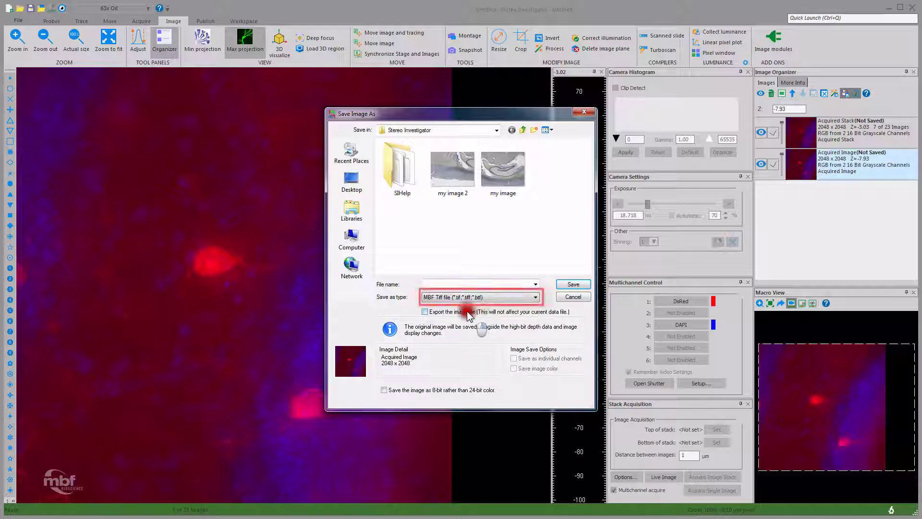